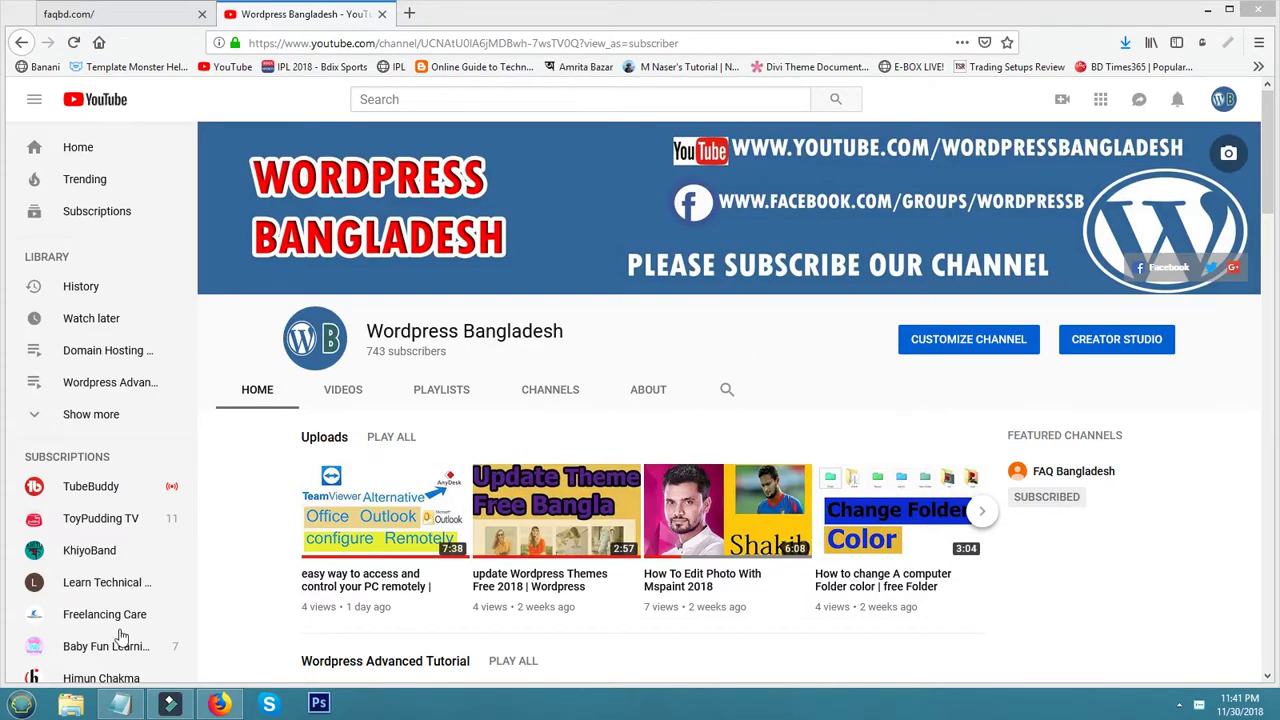
Step: Bring up the Notepad note titled 'How to compress or zip files in cPanel'
{"action": "left_click", "coordinate": [120, 704]}
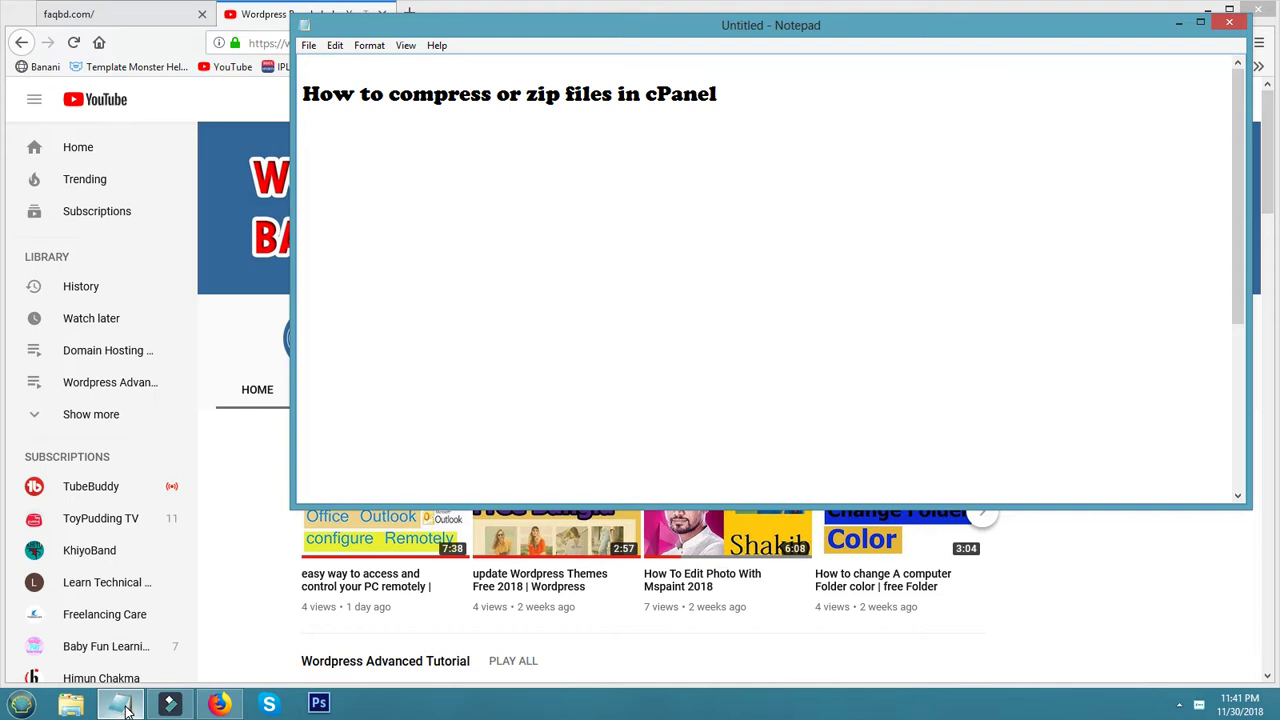
Step: Switch to the faqbd.com tab and go to faqbd.com/cpanel
{"action": "left_click", "coordinate": [135, 12]}
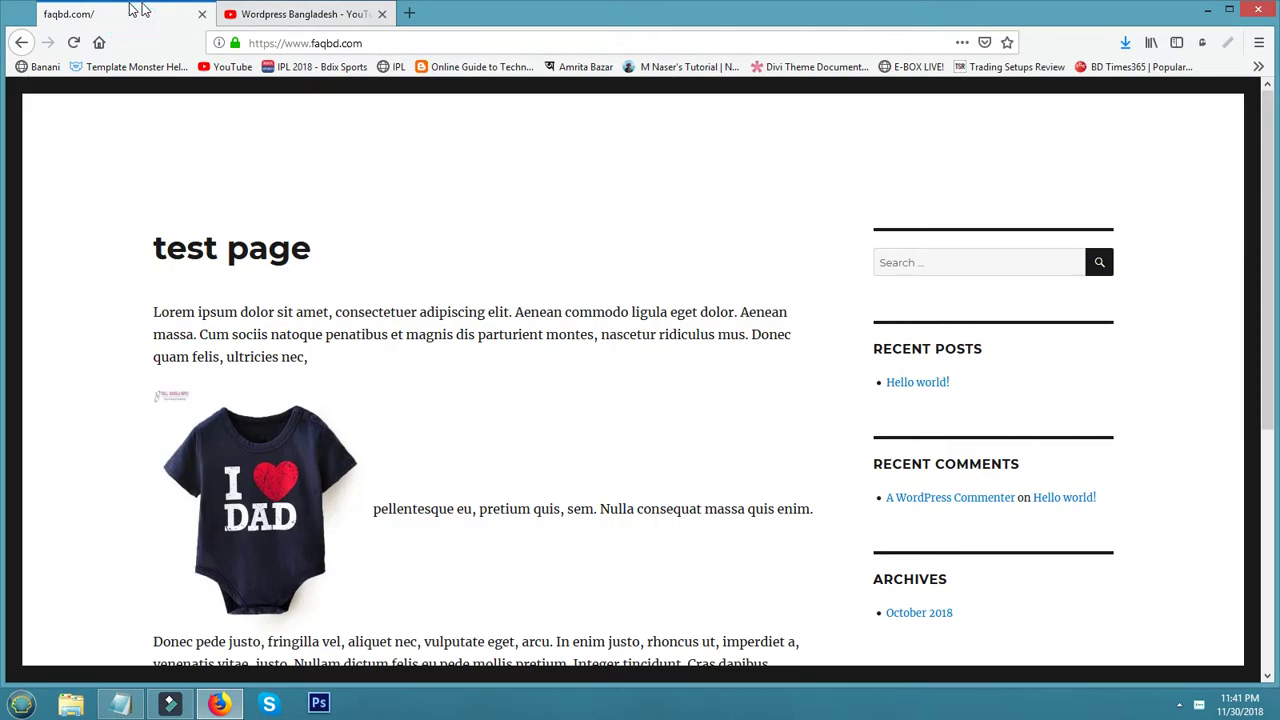
{"action": "left_click", "coordinate": [398, 43]}
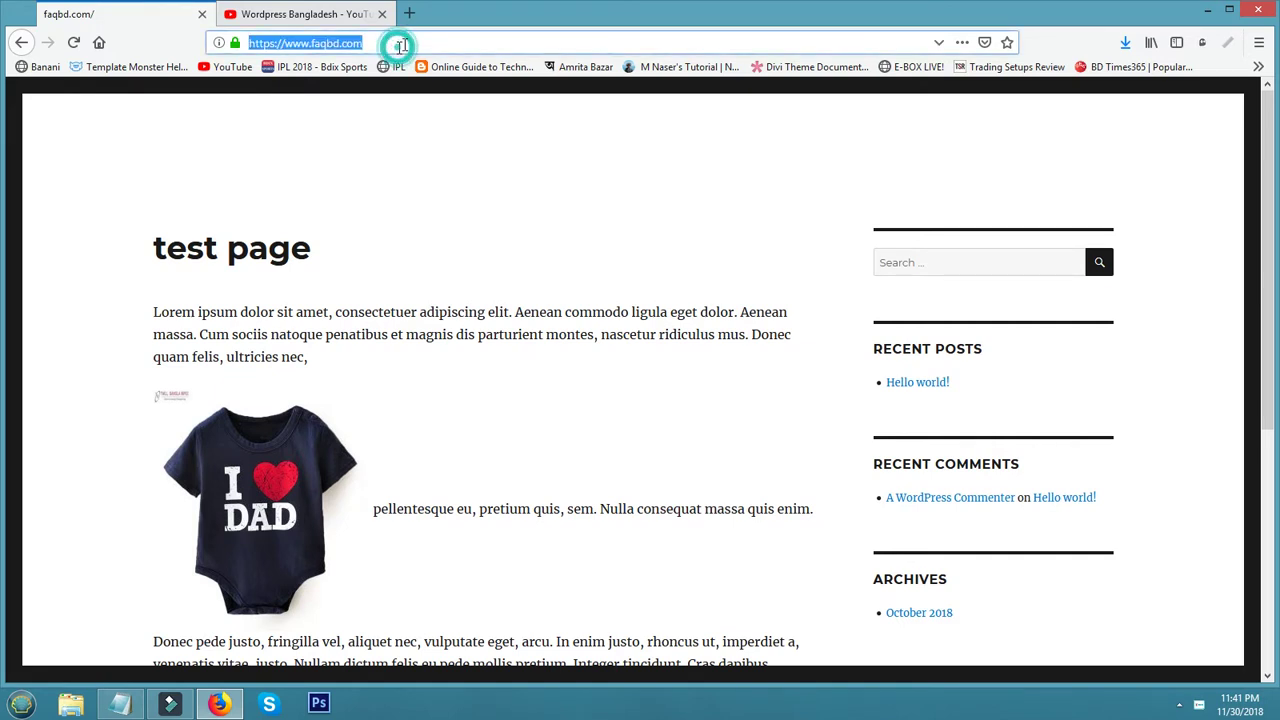
{"action": "left_click", "coordinate": [414, 42]}
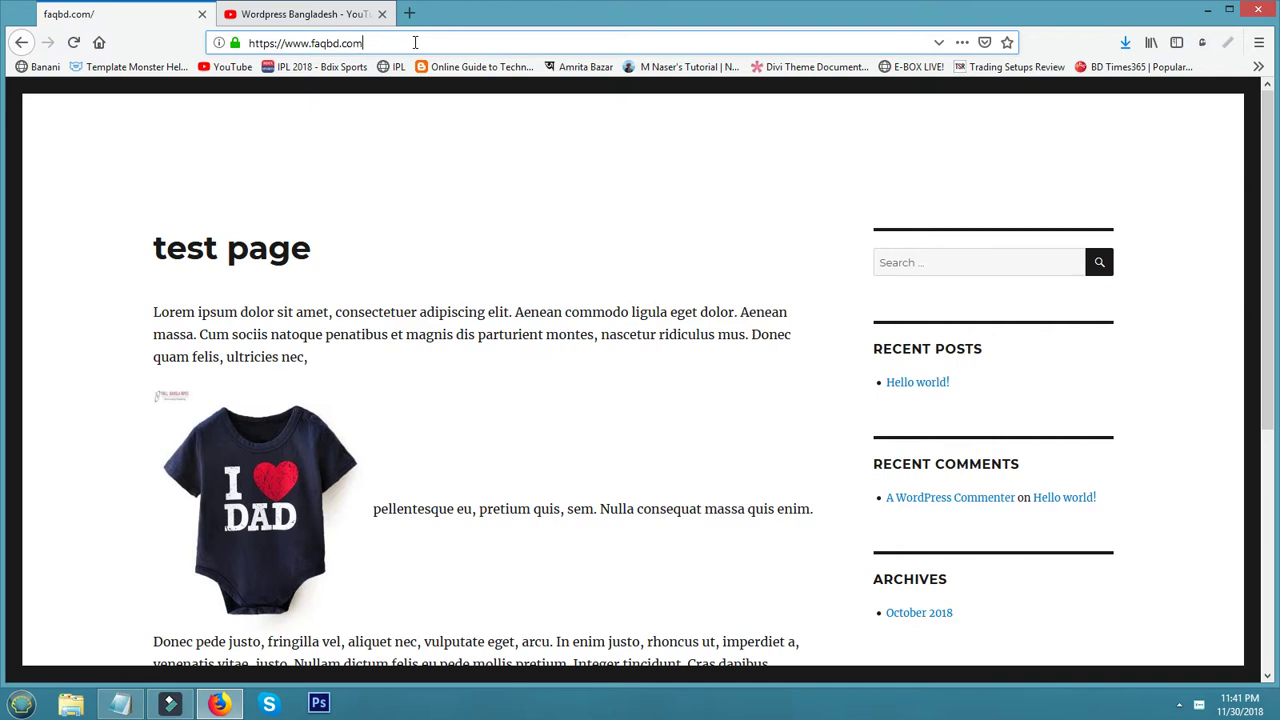
{"action": "type", "text": "/"}
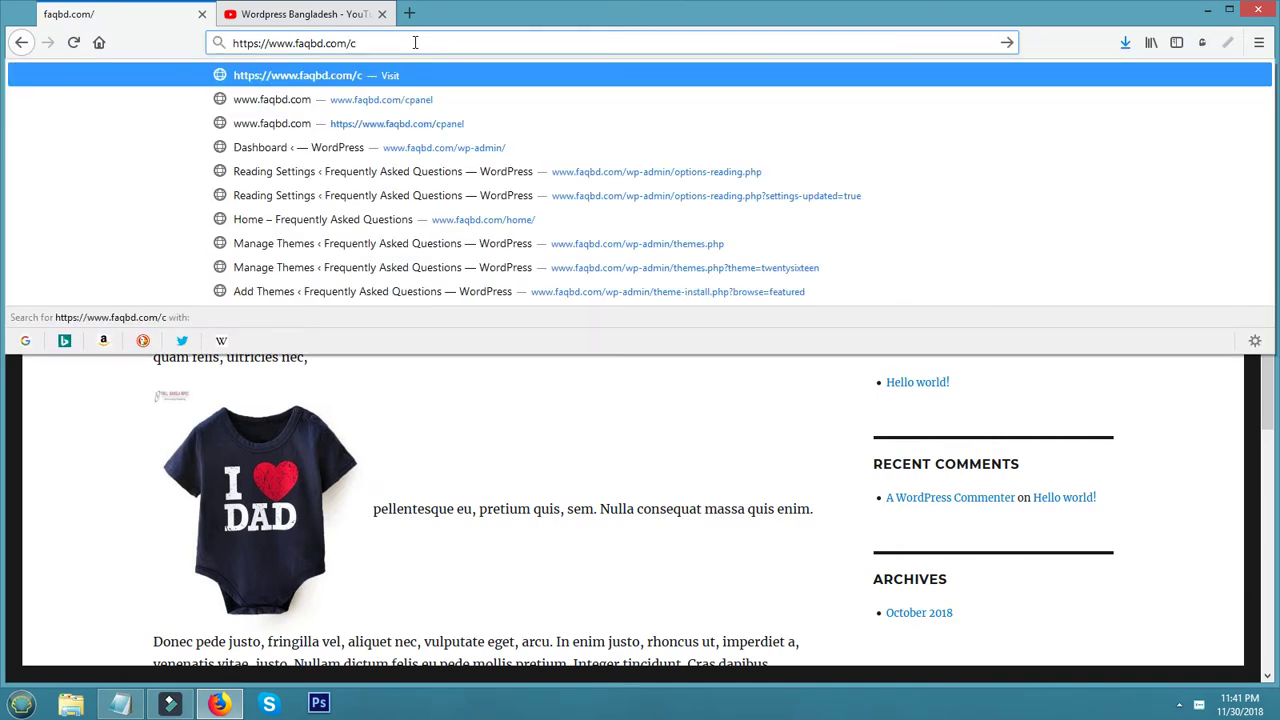
{"action": "type", "text": "c"}
{"action": "key", "text": "Down"}
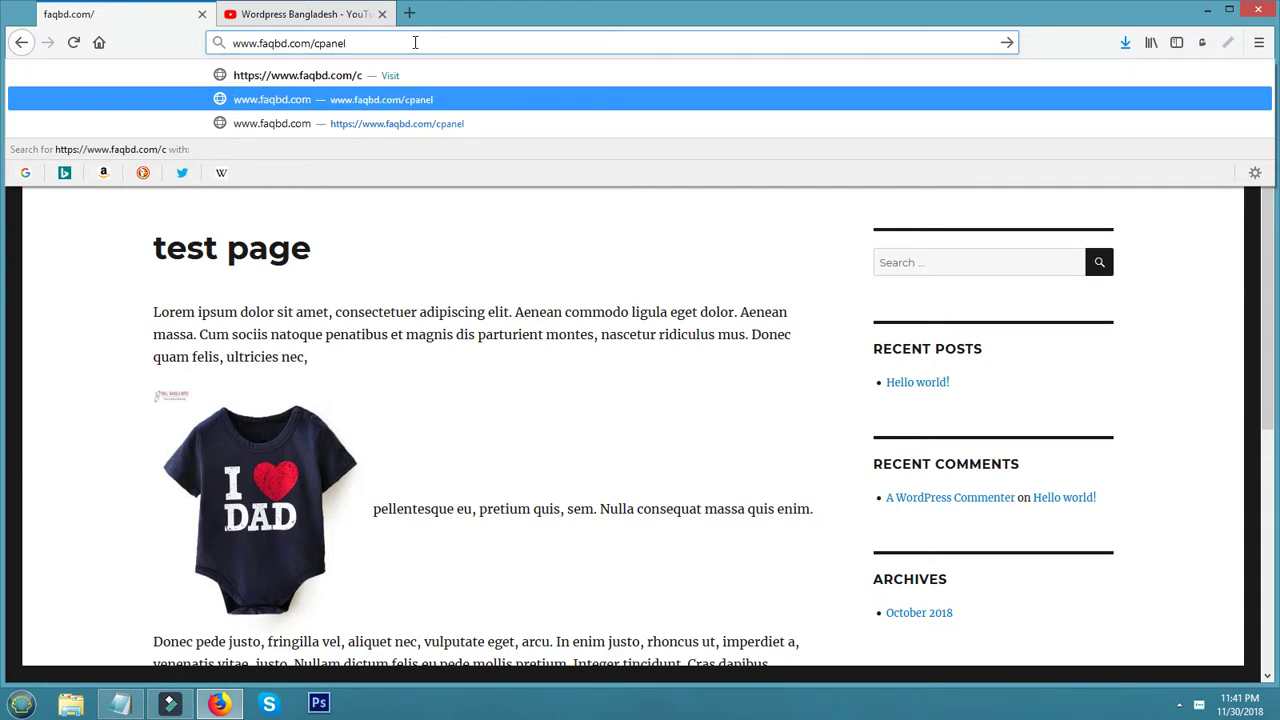
{"action": "key", "text": "Return"}
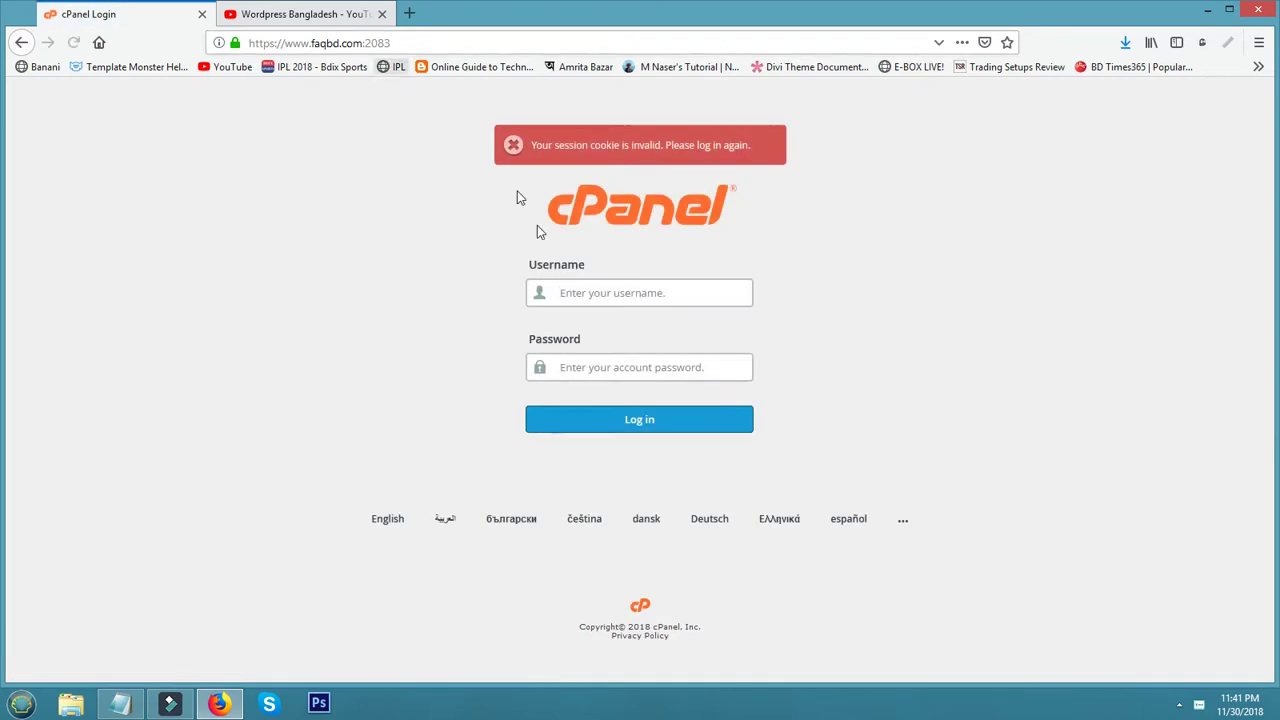
Step: Log in to cPanel with the saved username and password, declining Firefox's offer to save the login
{"action": "left_click", "coordinate": [598, 293]}
{"action": "left_click", "coordinate": [586, 314]}
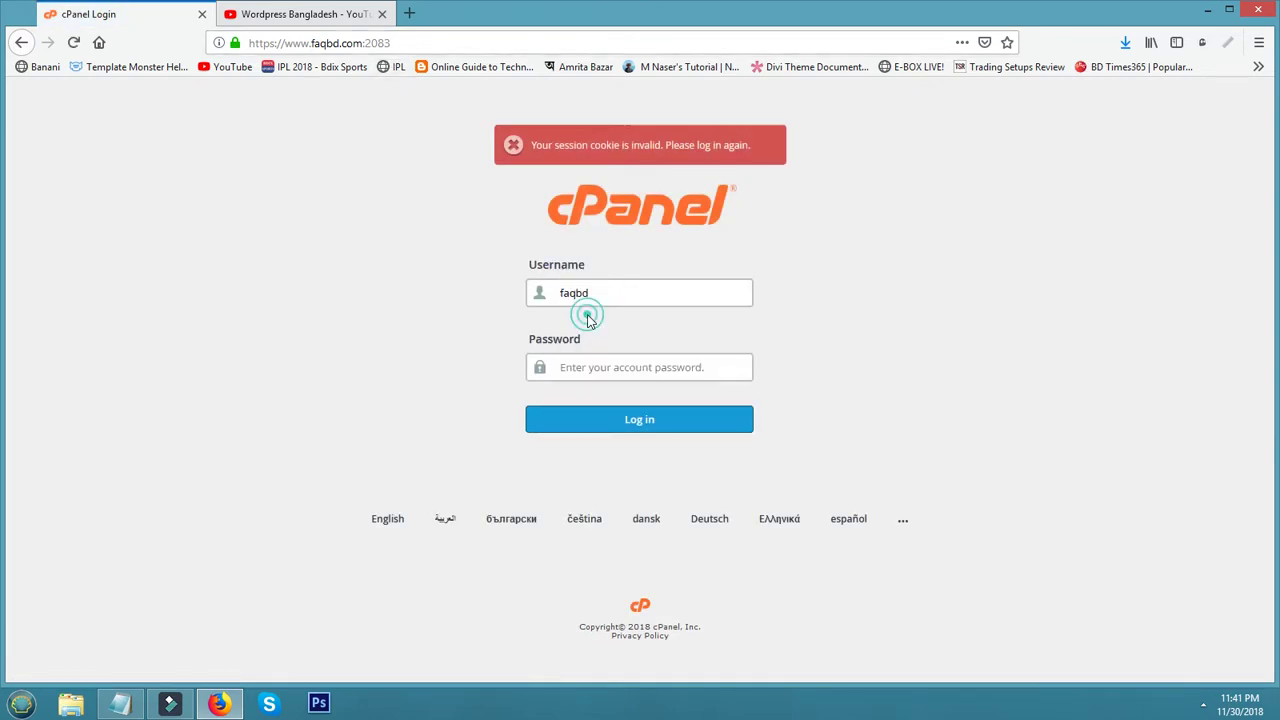
{"action": "left_click", "coordinate": [608, 367]}
{"action": "key", "text": "ctrl+v"}
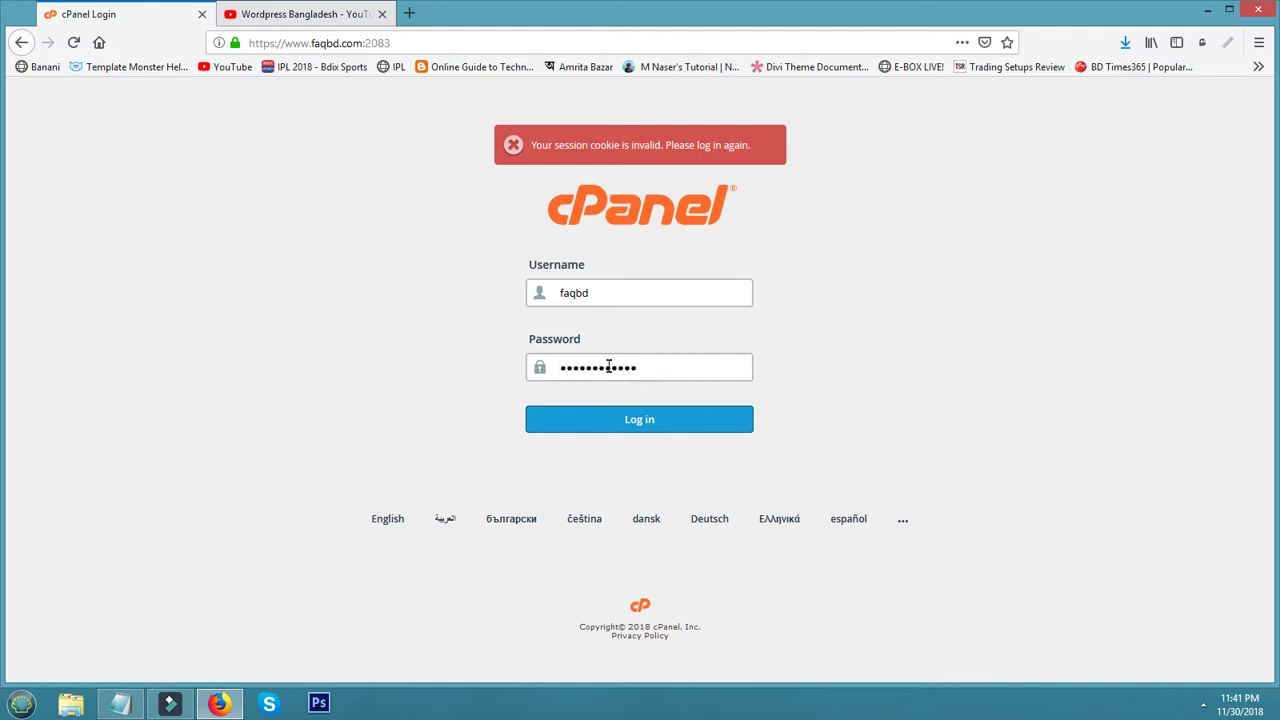
{"action": "left_click", "coordinate": [642, 428]}
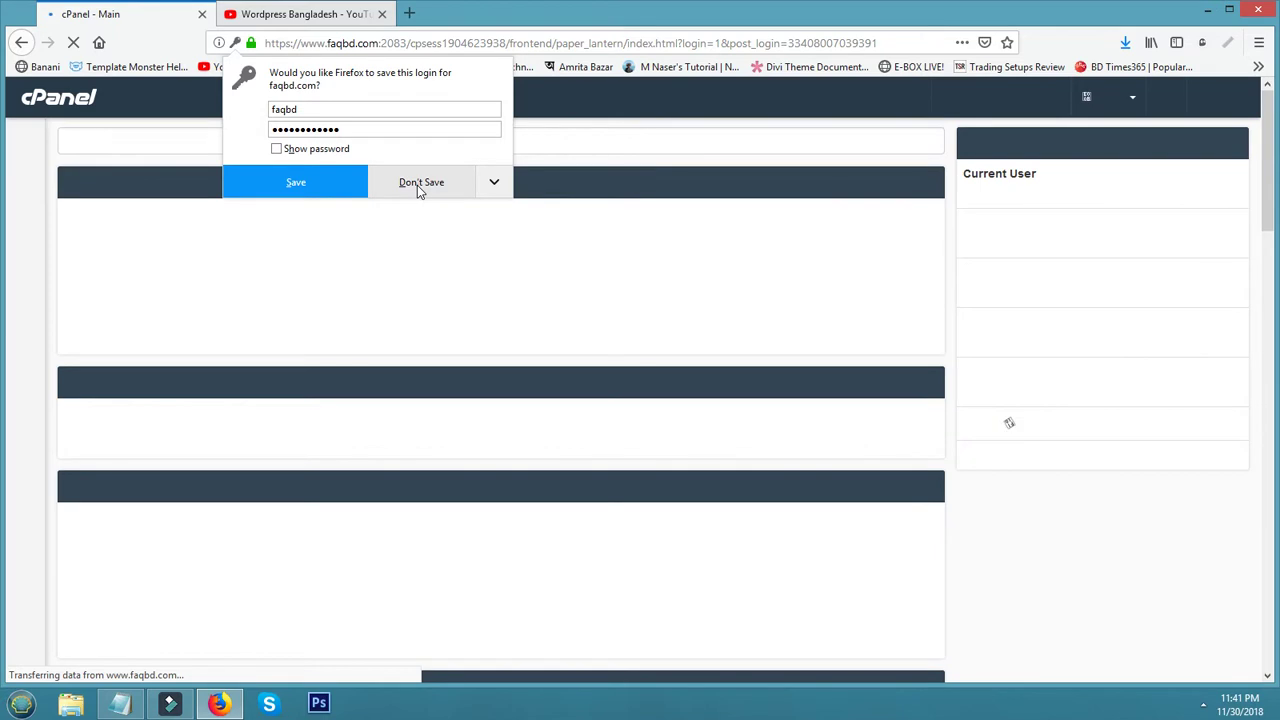
{"action": "left_click", "coordinate": [419, 183]}
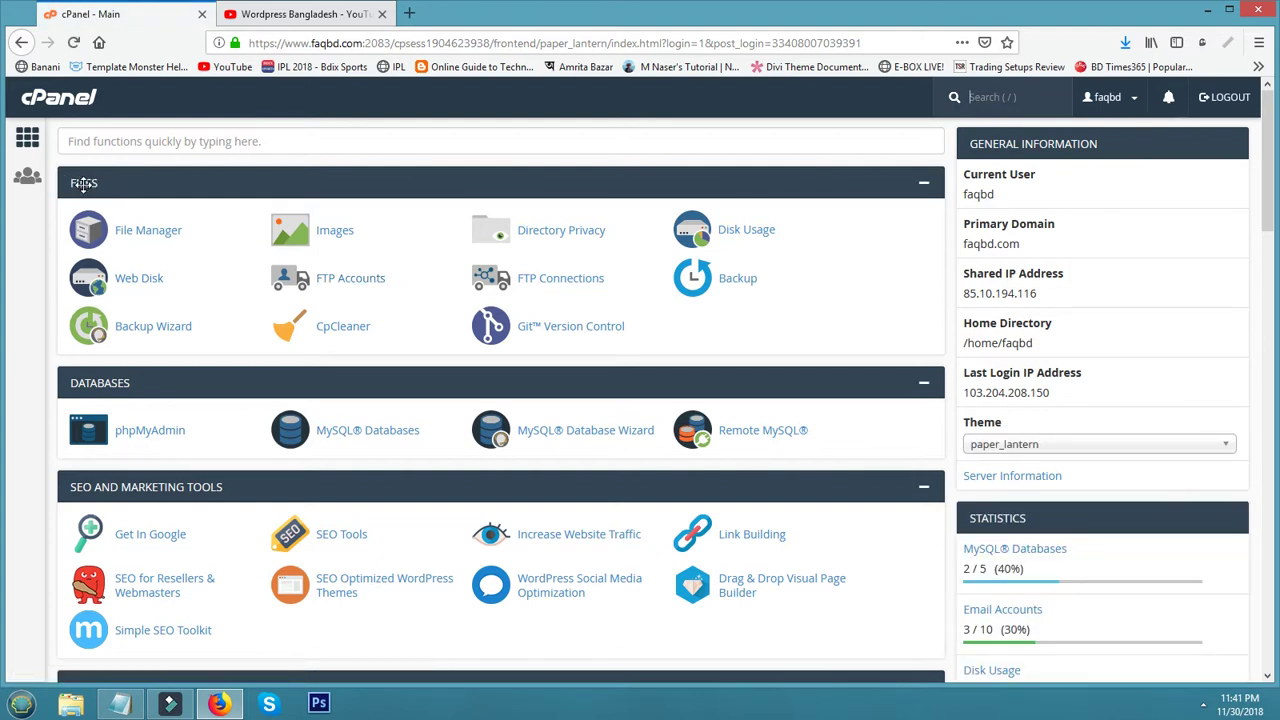
Step: Open public_html in File Manager and permanently delete wordpress-4.9.8.zip, skipping the trash
{"action": "left_click", "coordinate": [130, 230]}
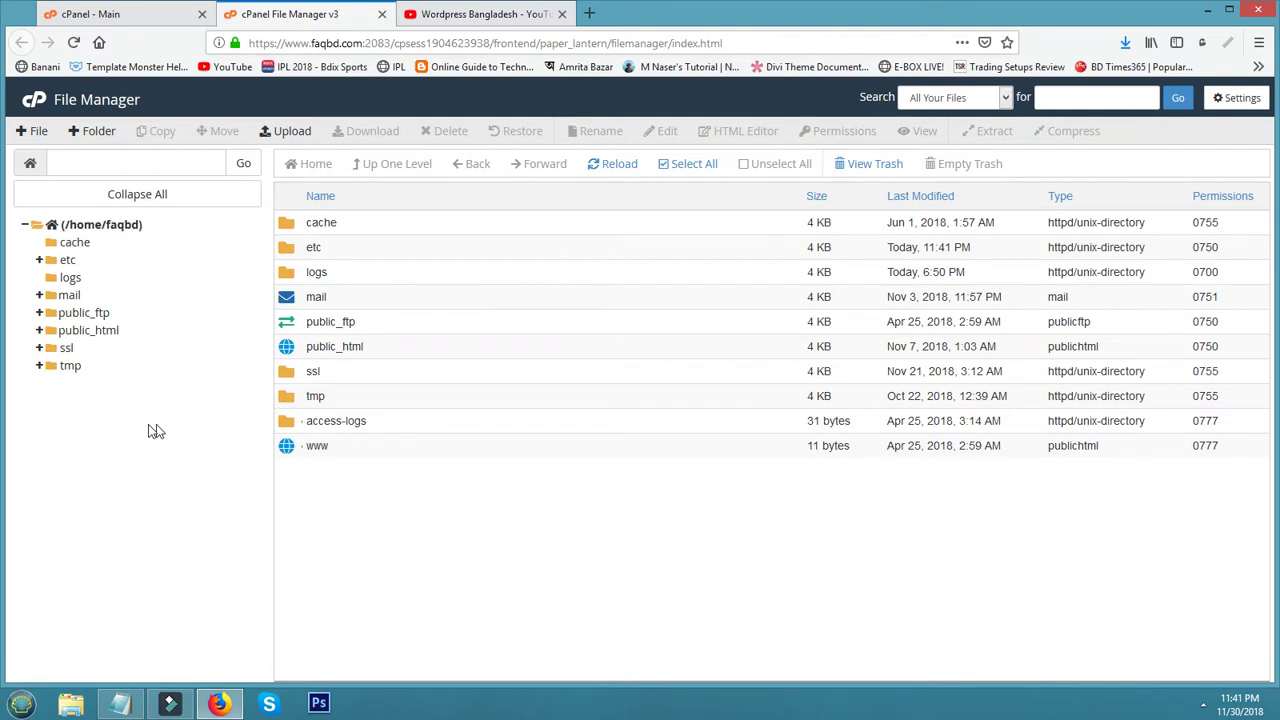
{"action": "left_click", "coordinate": [80, 333]}
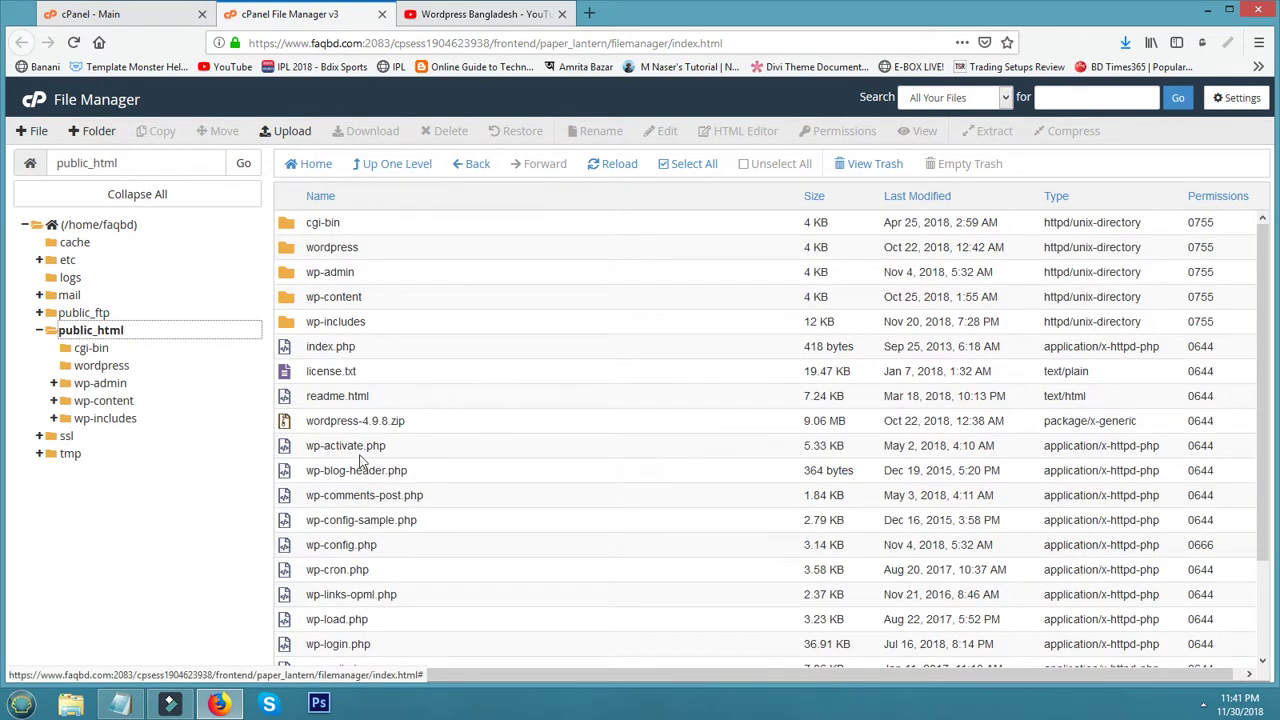
{"action": "left_click", "coordinate": [284, 424]}
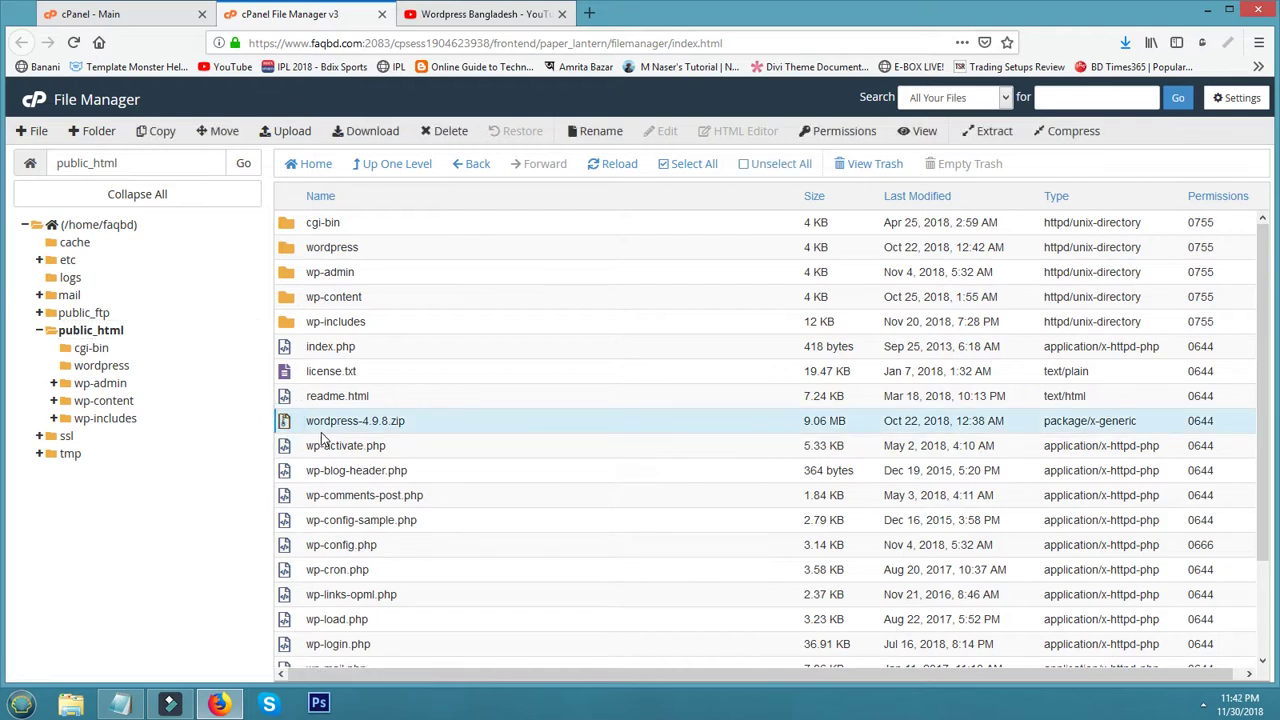
{"action": "left_click", "coordinate": [446, 131]}
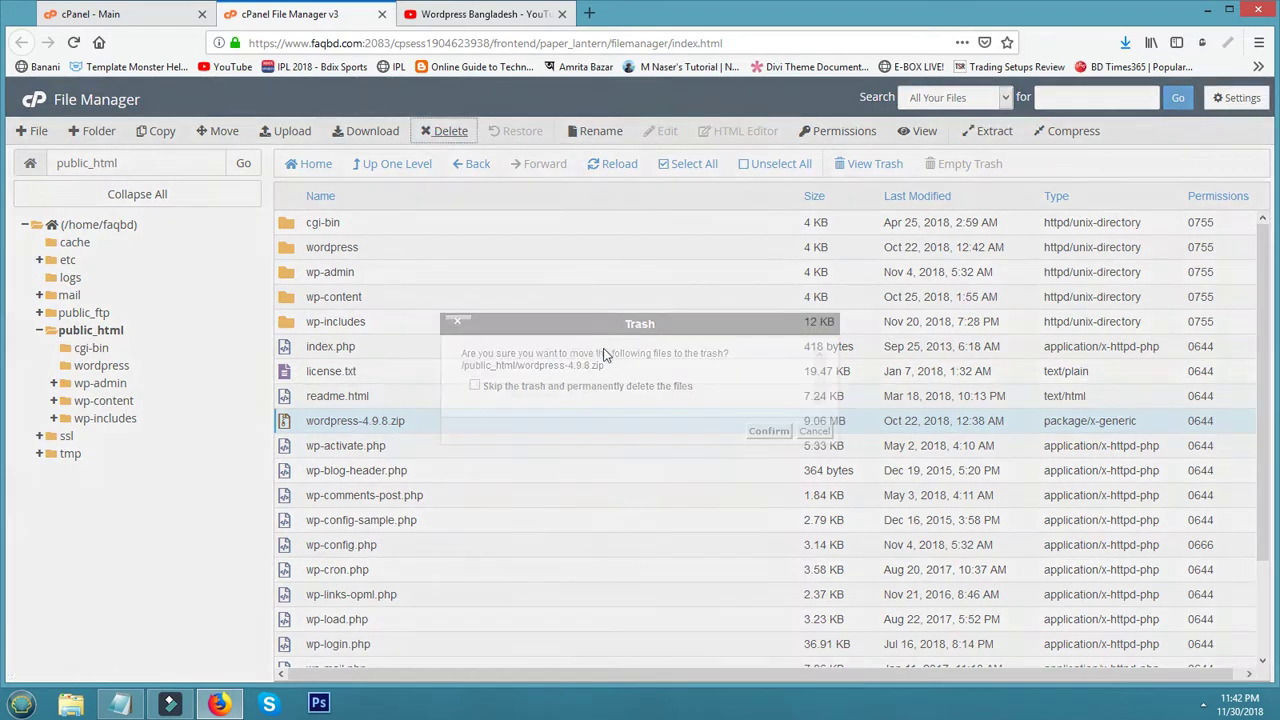
{"action": "left_click", "coordinate": [474, 386]}
{"action": "left_click", "coordinate": [767, 430]}
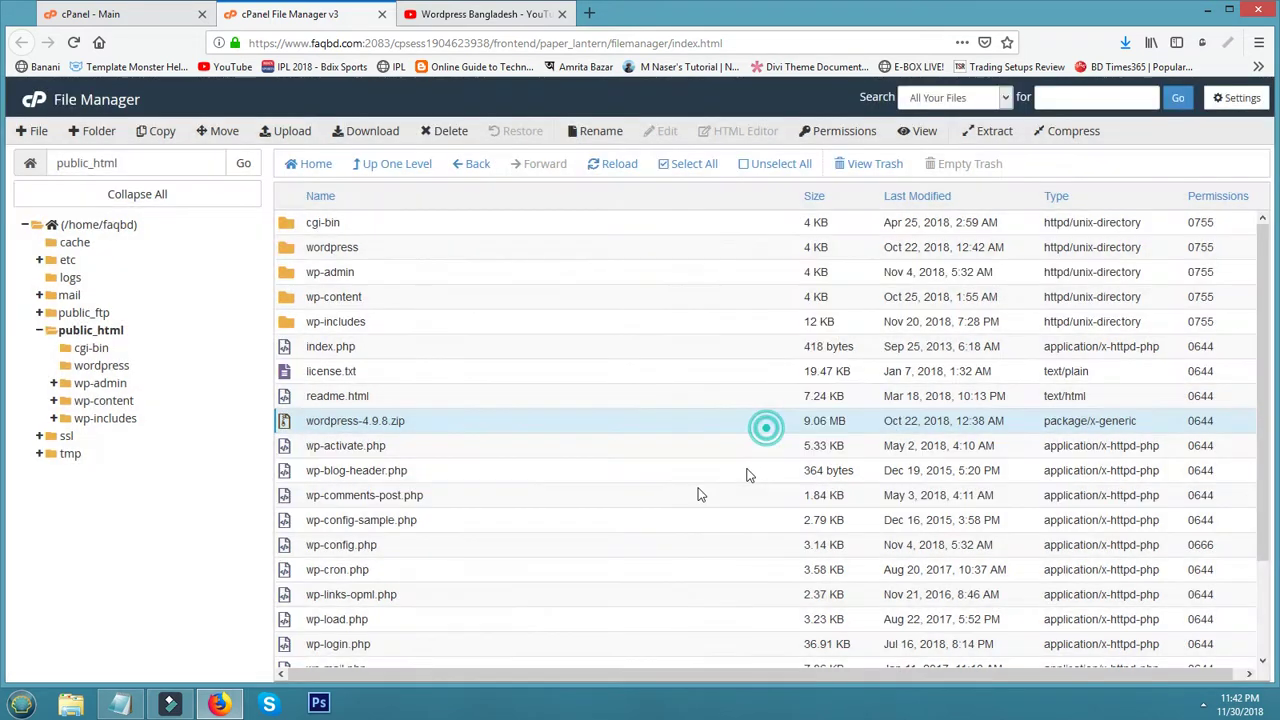
Step: Look over the public_html listing and select the cgi-bin and wordpress folders
{"action": "scroll", "coordinate": [517, 430], "scroll_direction": "down", "scroll_amount": 3}
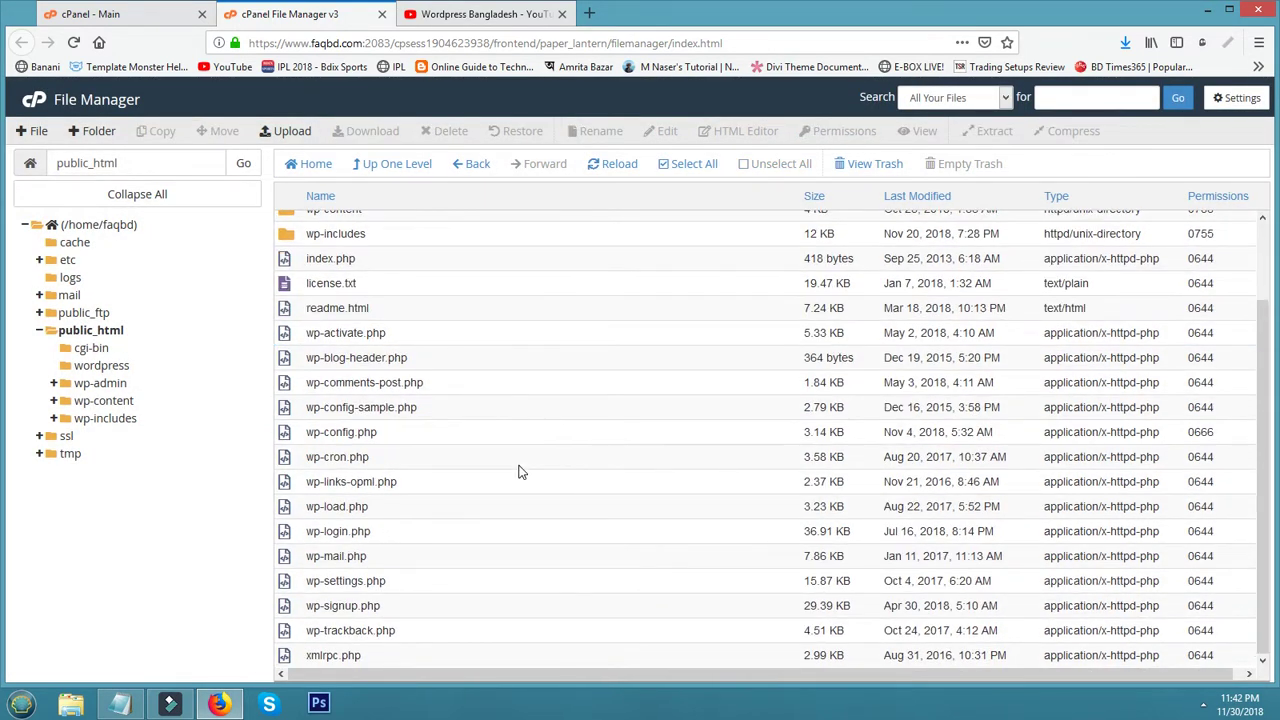
{"action": "scroll", "coordinate": [518, 477], "scroll_direction": "up", "scroll_amount": 3}
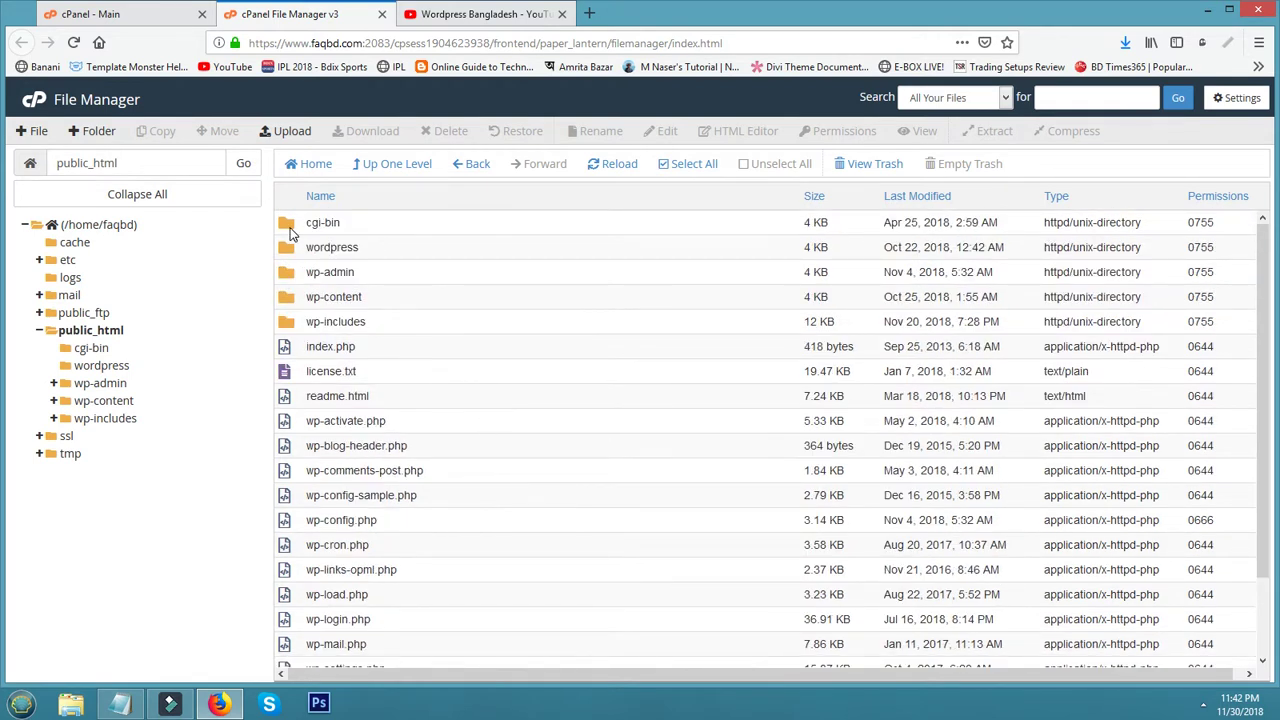
{"action": "left_click", "coordinate": [290, 228]}
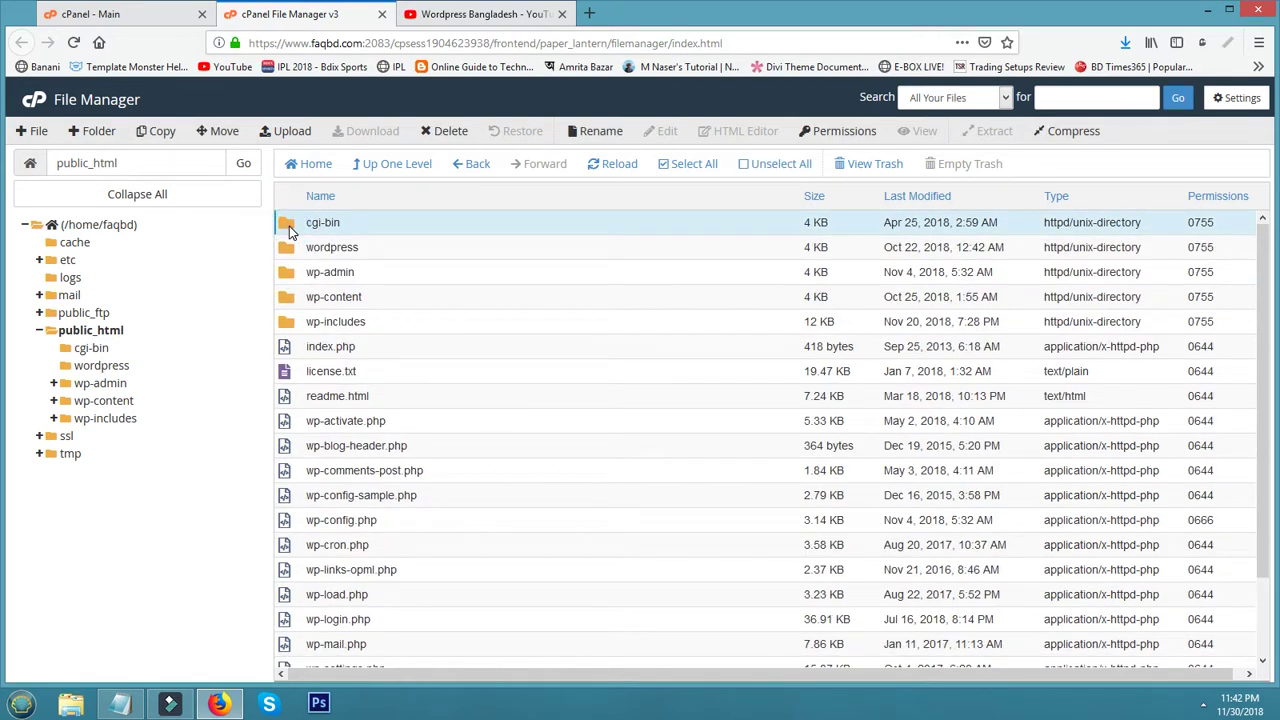
{"action": "left_click", "coordinate": [286, 248]}
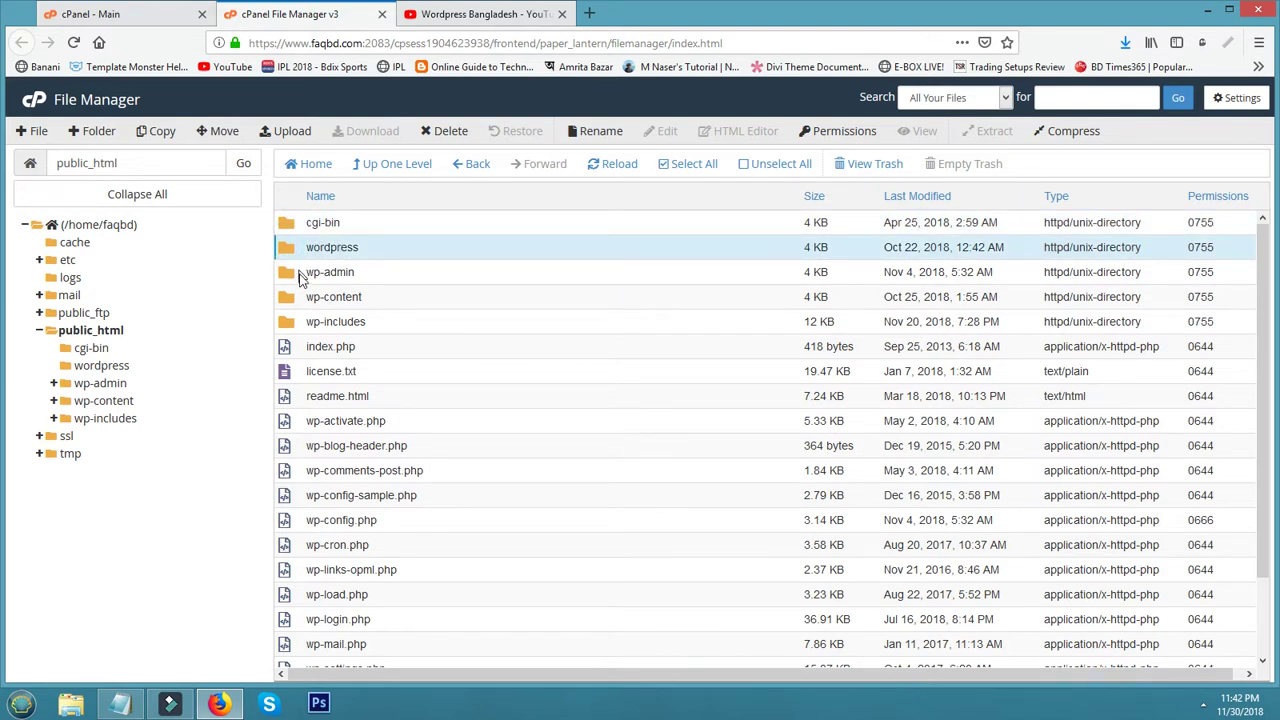
Step: Select all of public_html's contents and compress them as a zip archive named /public_html/backup.zip
{"action": "left_click", "coordinate": [684, 164]}
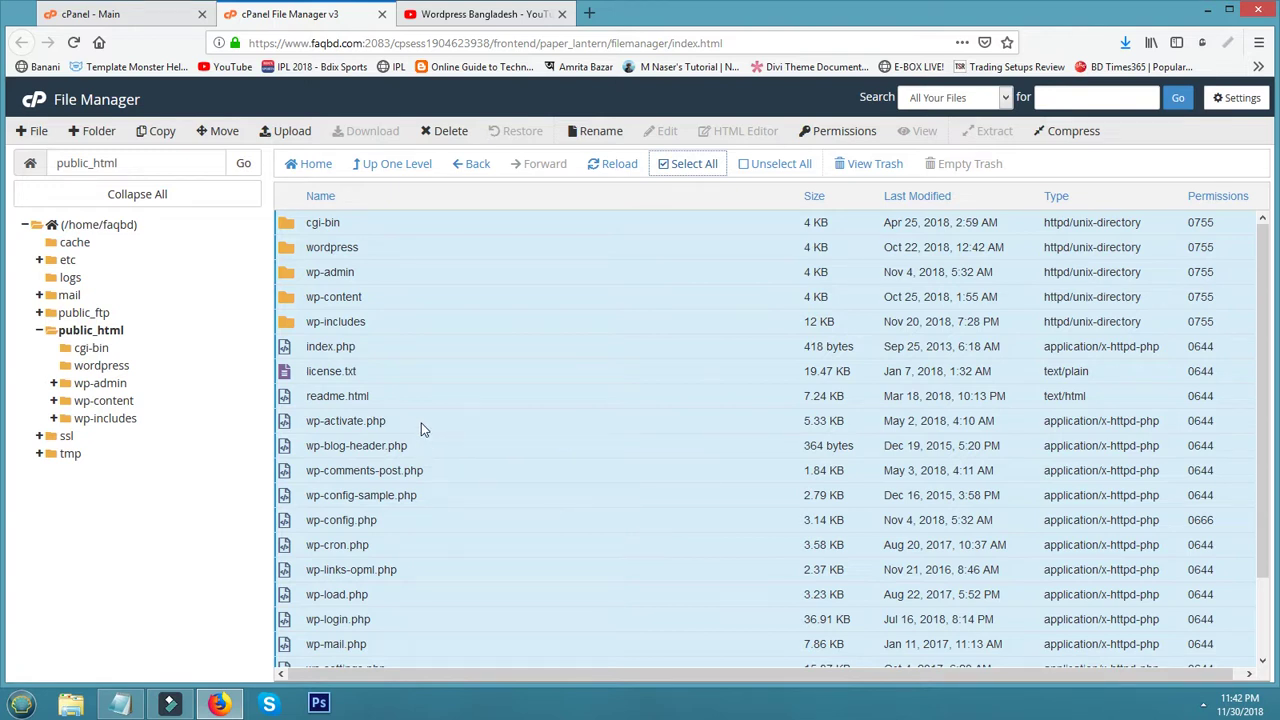
{"action": "left_click", "coordinate": [1068, 137]}
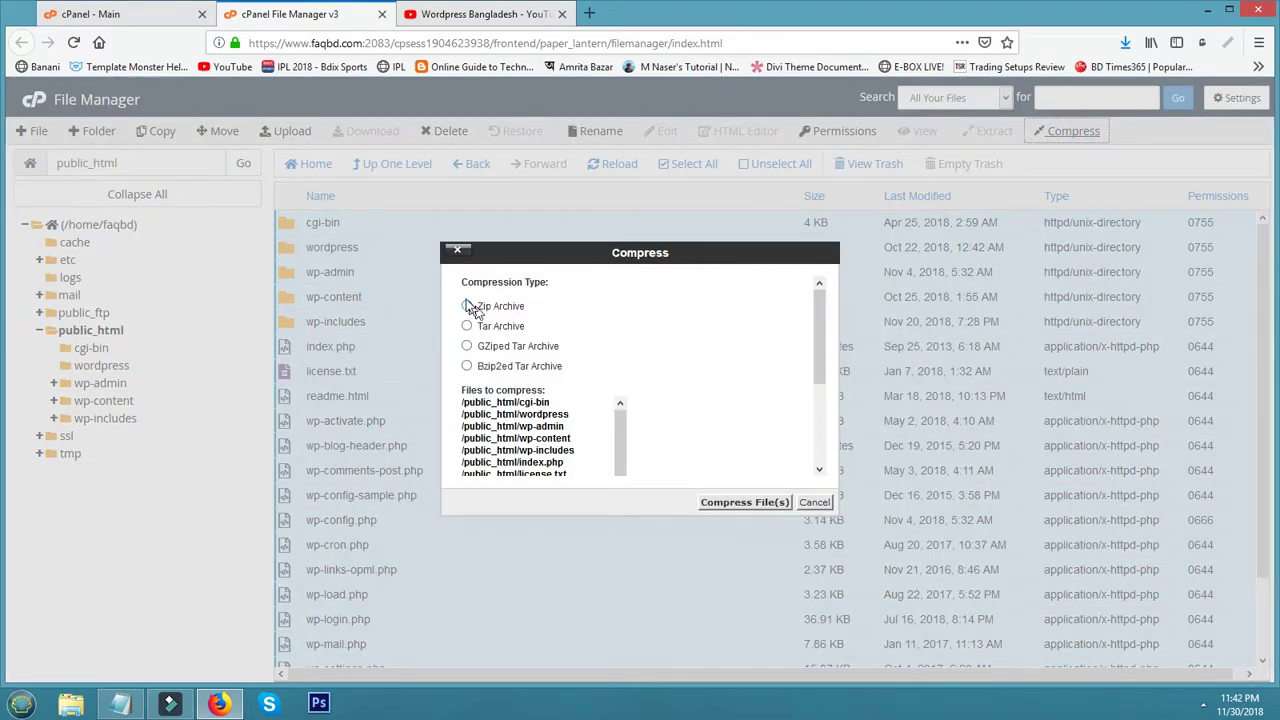
{"action": "left_click", "coordinate": [467, 306]}
{"action": "left_click_drag", "start_coordinate": [822, 300], "coordinate": [814, 461]}
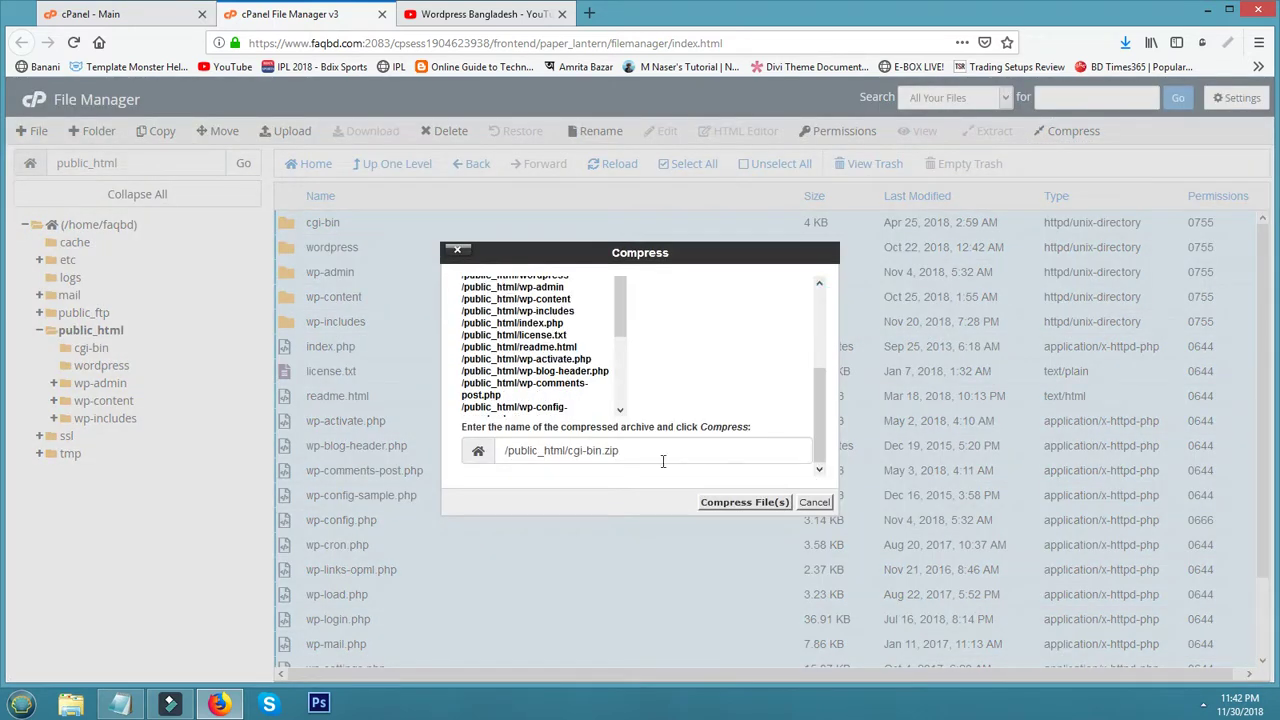
{"action": "left_click", "coordinate": [568, 451]}
{"action": "key", "text": "Delete"}
{"action": "key", "text": "Delete"}
{"action": "key", "text": "Delete"}
{"action": "key", "text": "Delete"}
{"action": "key", "text": "Delete"}
{"action": "key", "text": "Delete"}
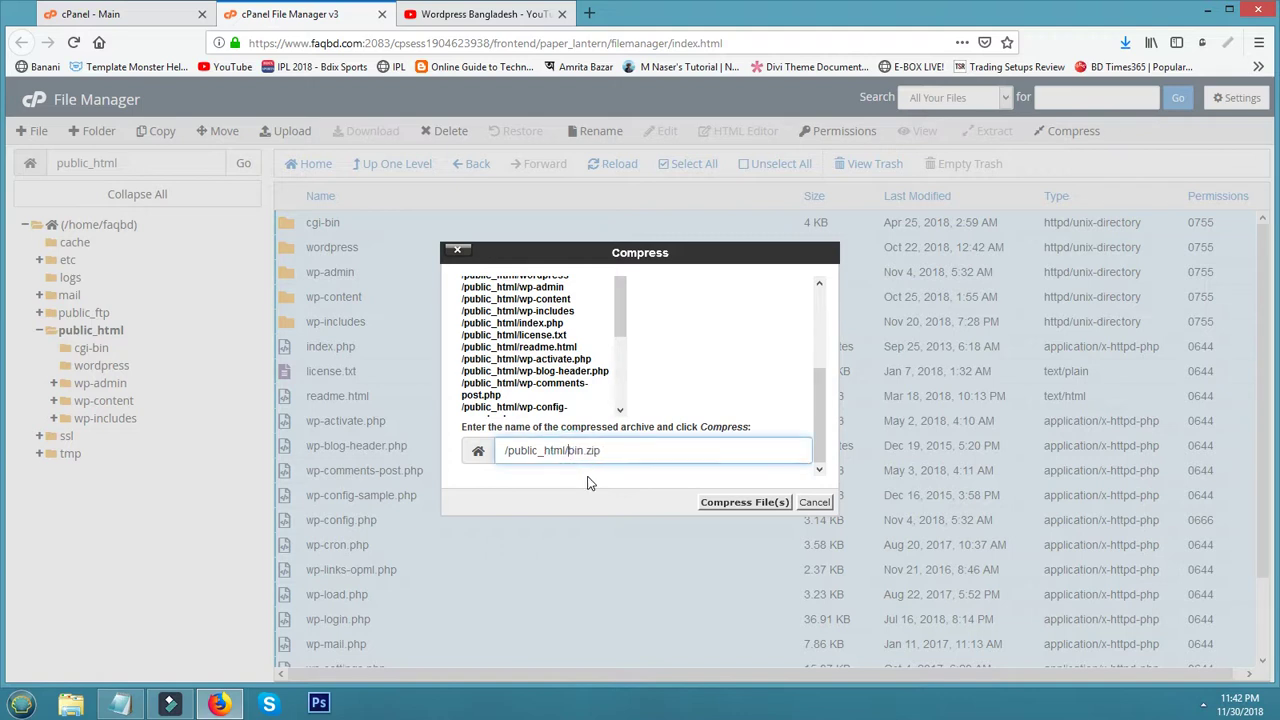
{"action": "key", "text": "Delete"}
{"action": "type", "text": "backup"}
{"action": "key", "text": "BackSpace"}
{"action": "type", "text": "p"}
{"action": "left_click", "coordinate": [737, 505]}
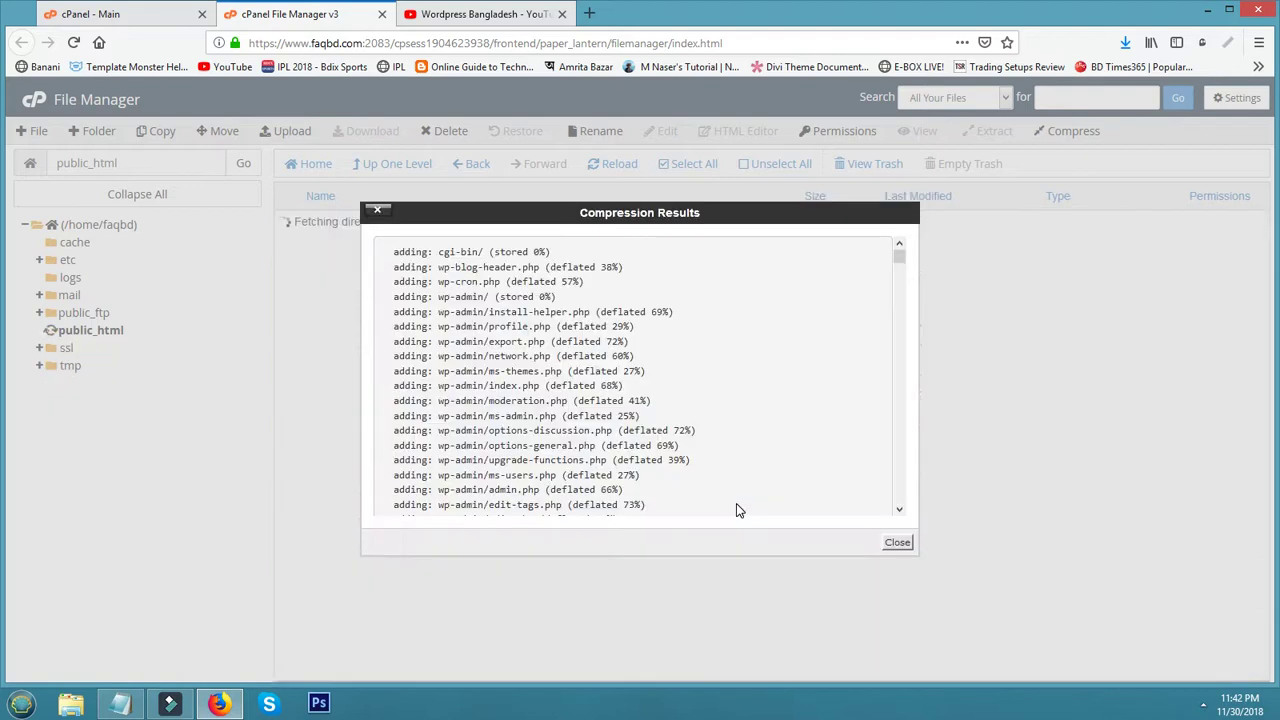
Step: Close the compression results, refresh, and delete everything in public_html except backup.zip
{"action": "left_click", "coordinate": [897, 542]}
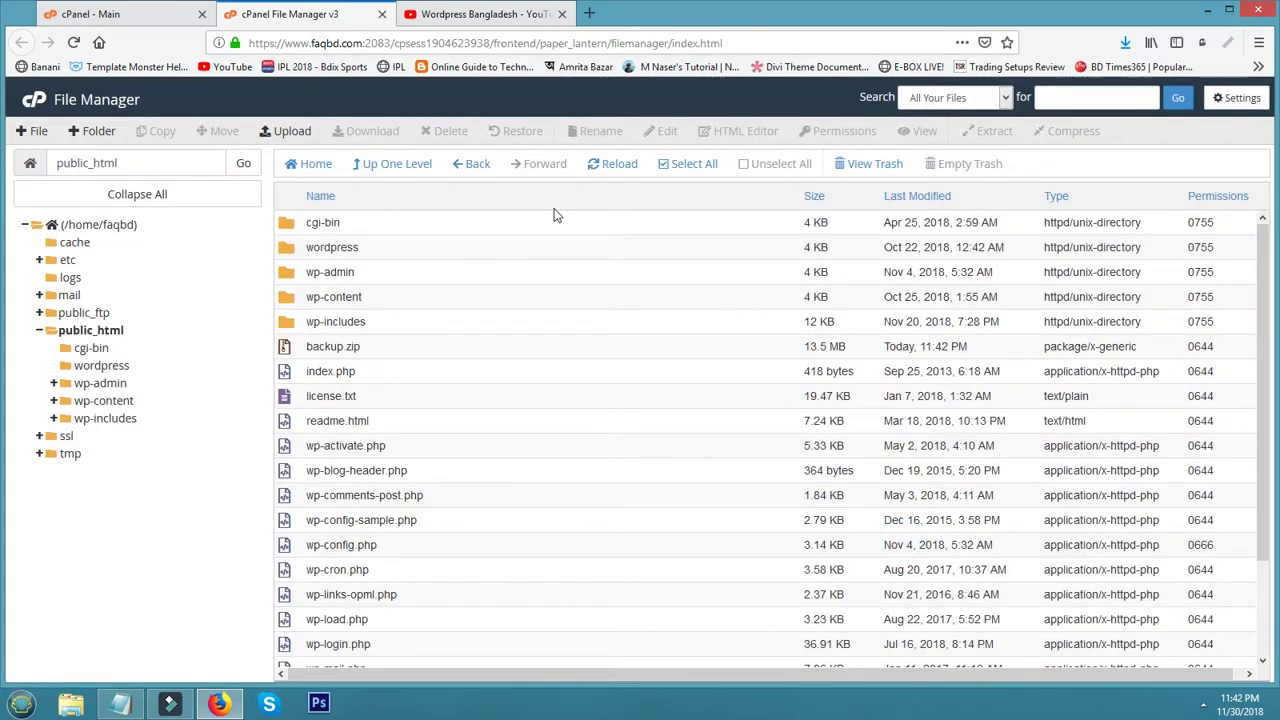
{"action": "left_click", "coordinate": [606, 166]}
{"action": "left_click", "coordinate": [296, 350]}
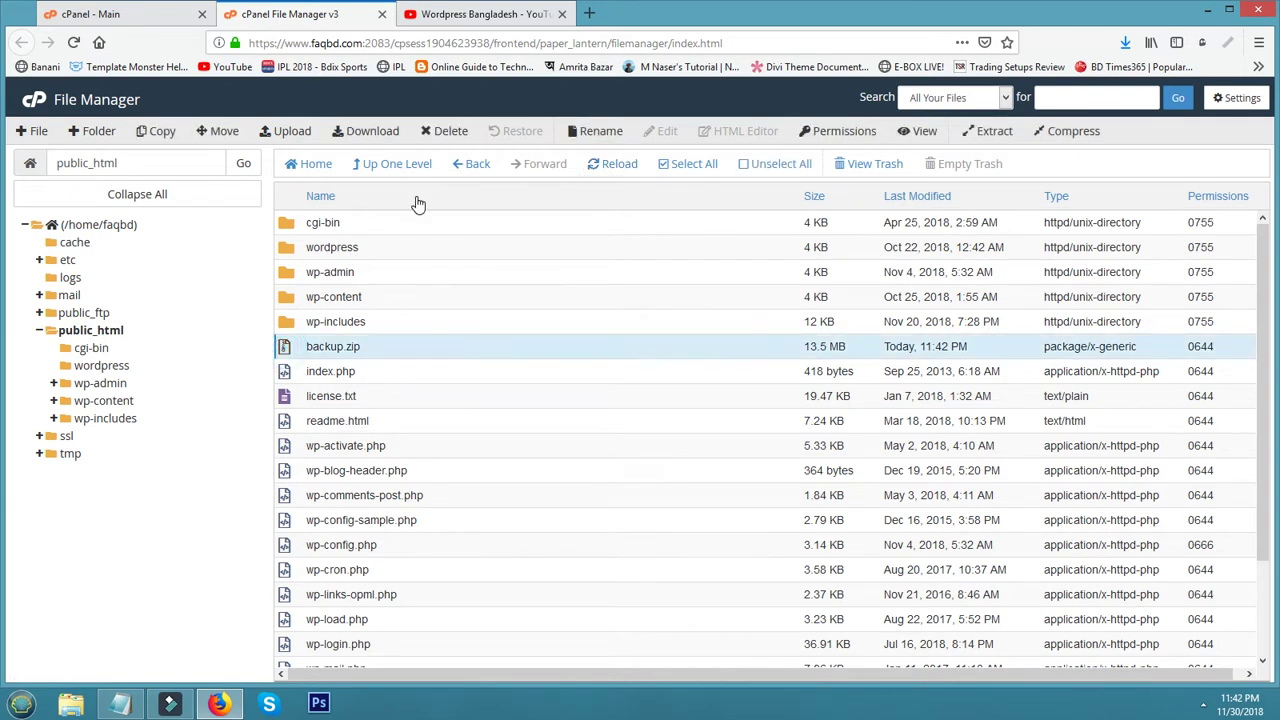
{"action": "left_click", "coordinate": [689, 164]}
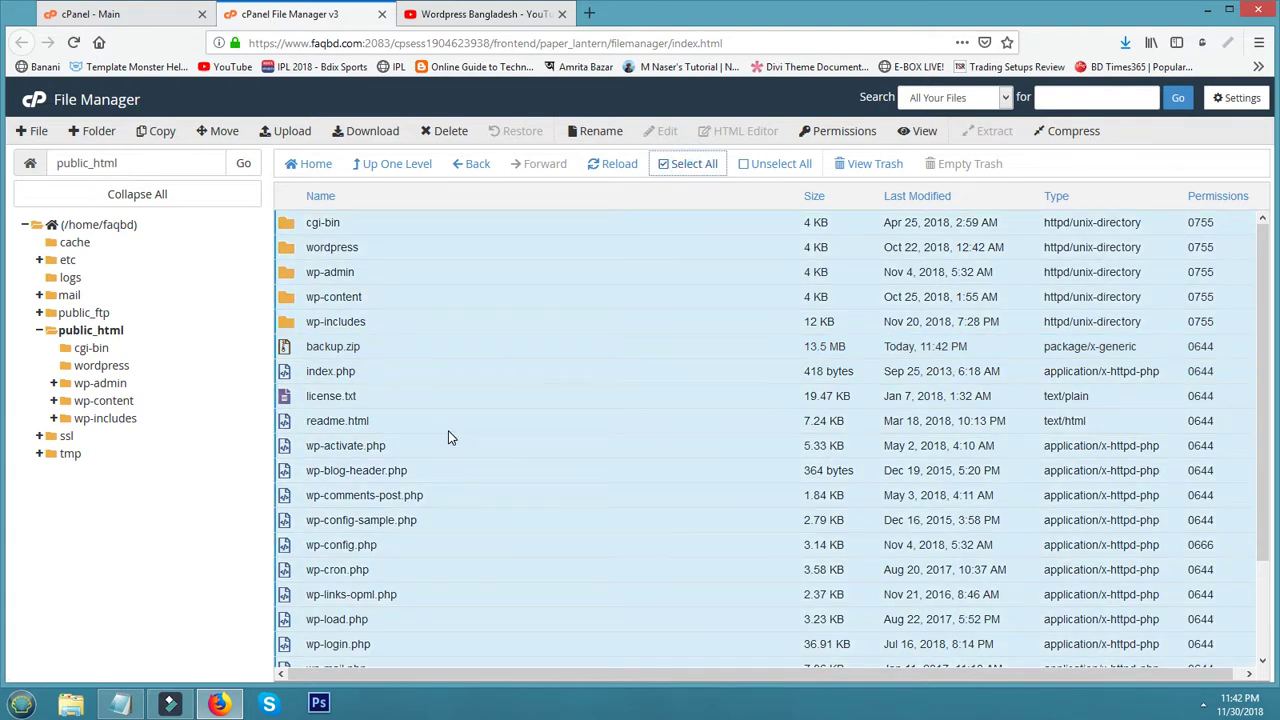
{"action": "left_click", "coordinate": [286, 347], "text": "ctrl"}
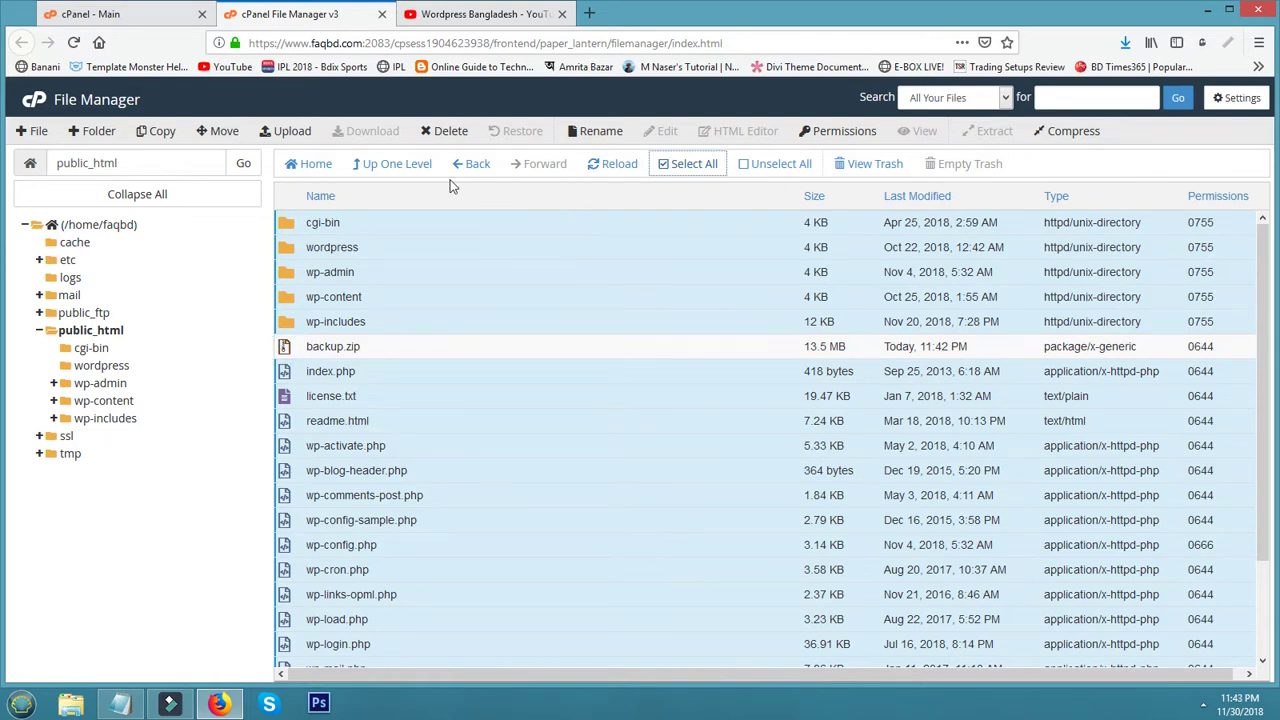
{"action": "left_click", "coordinate": [450, 138]}
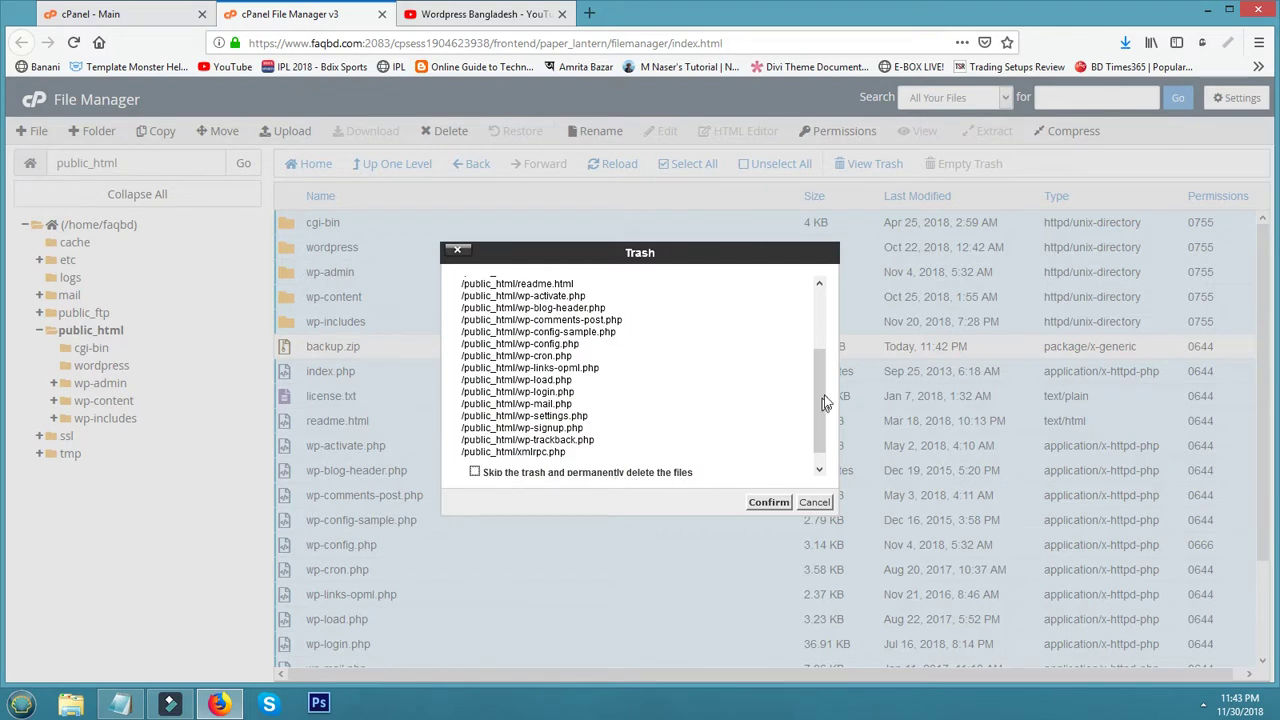
{"action": "scroll", "coordinate": [820, 410], "scroll_direction": "down", "scroll_amount": 1}
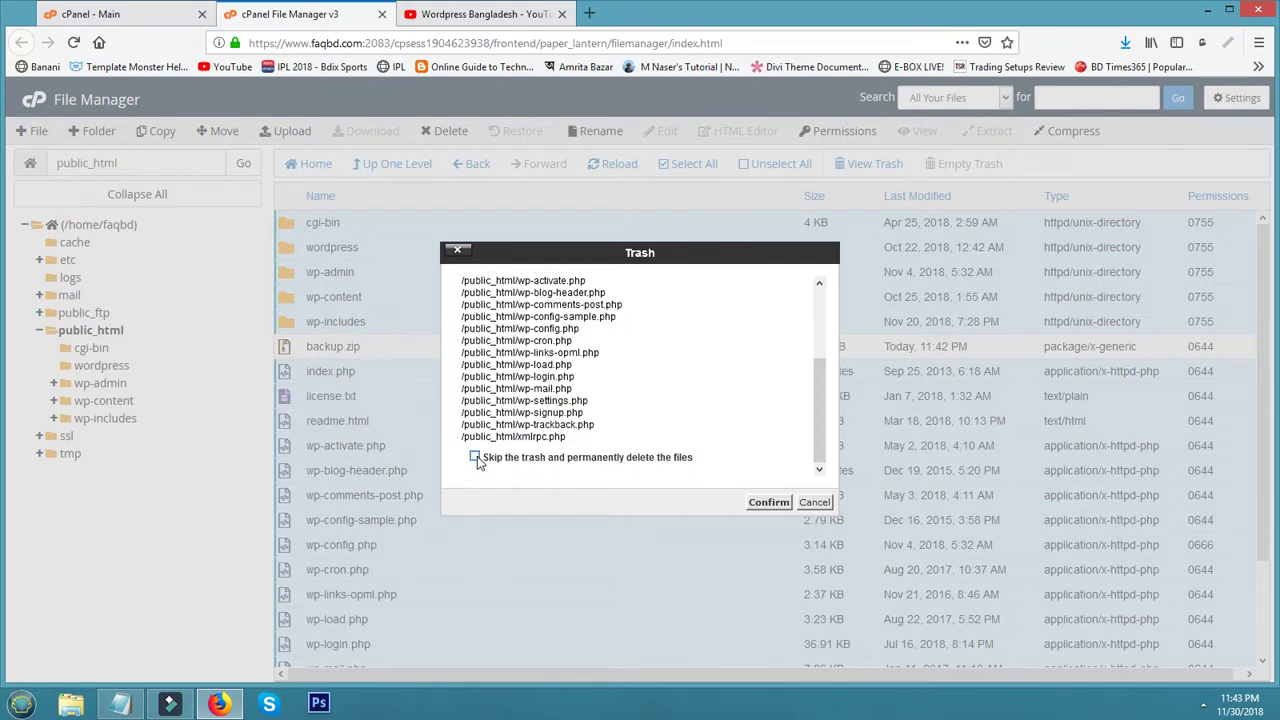
{"action": "left_click", "coordinate": [760, 502]}
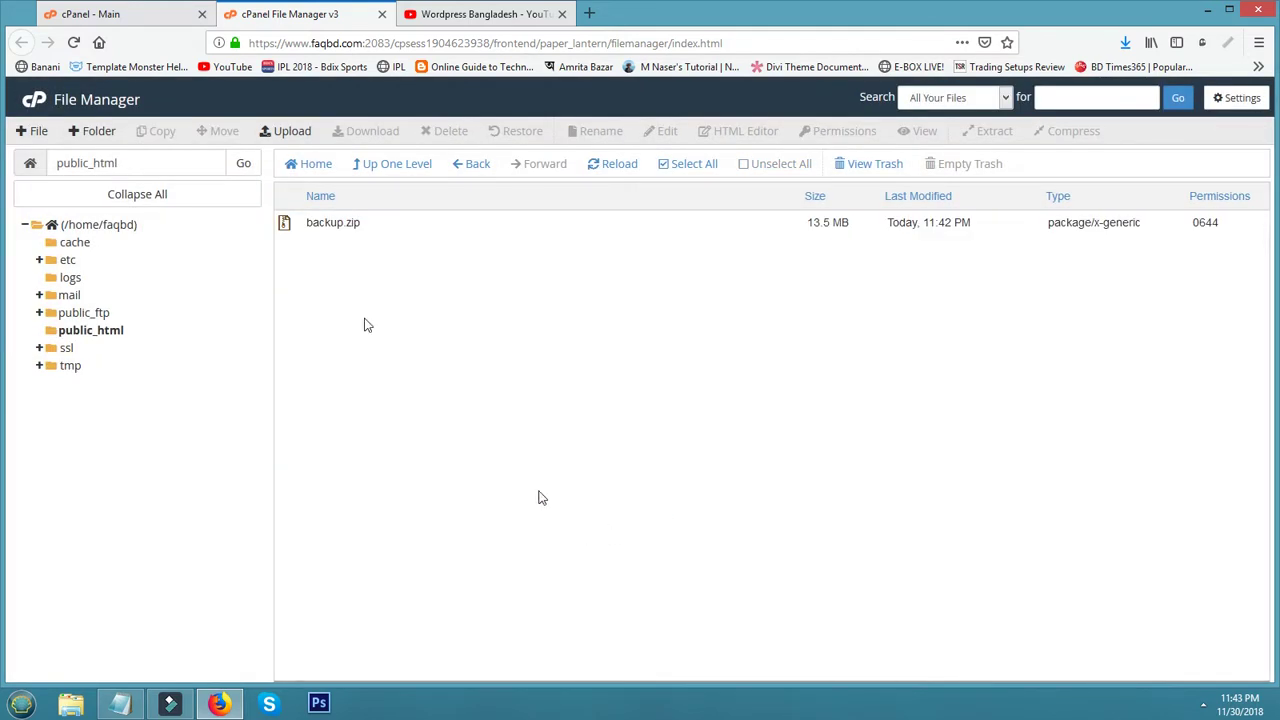
{"action": "left_click", "coordinate": [285, 224]}
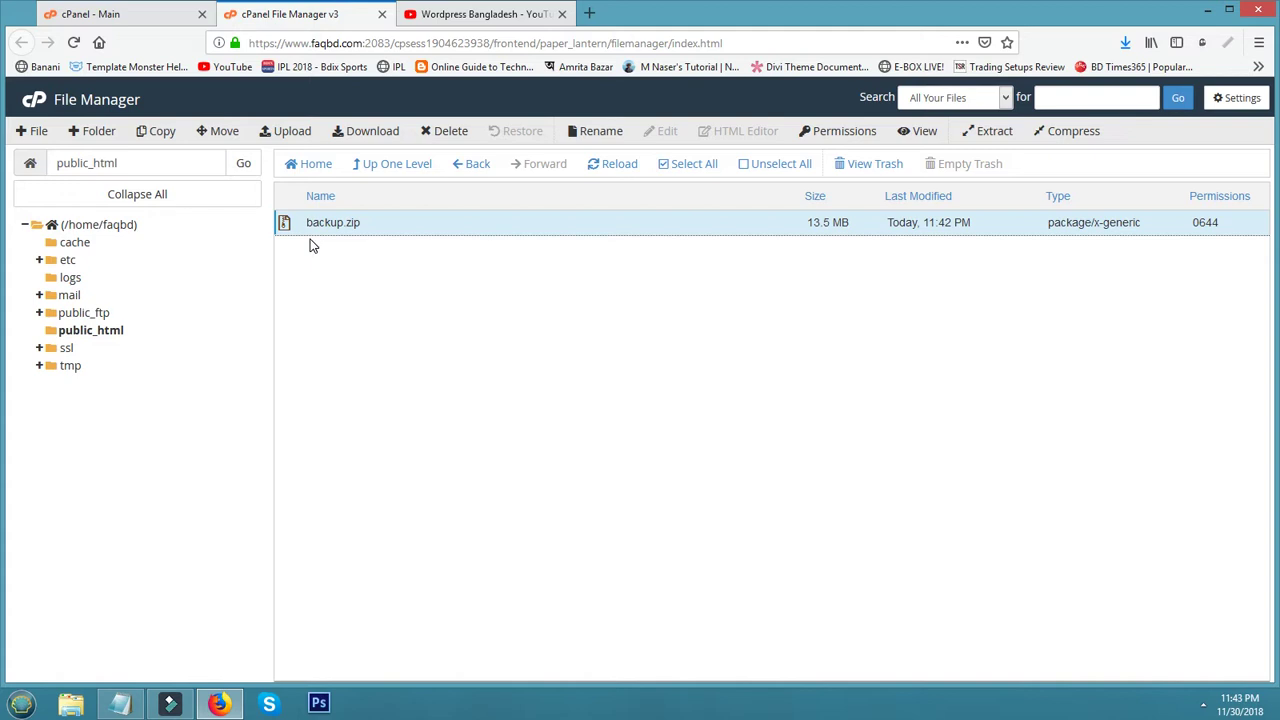
Step: Extract backup.zip into /public_html, restoring cgi-bin, wp-admin, index.php and the other files
{"action": "left_click", "coordinate": [329, 271]}
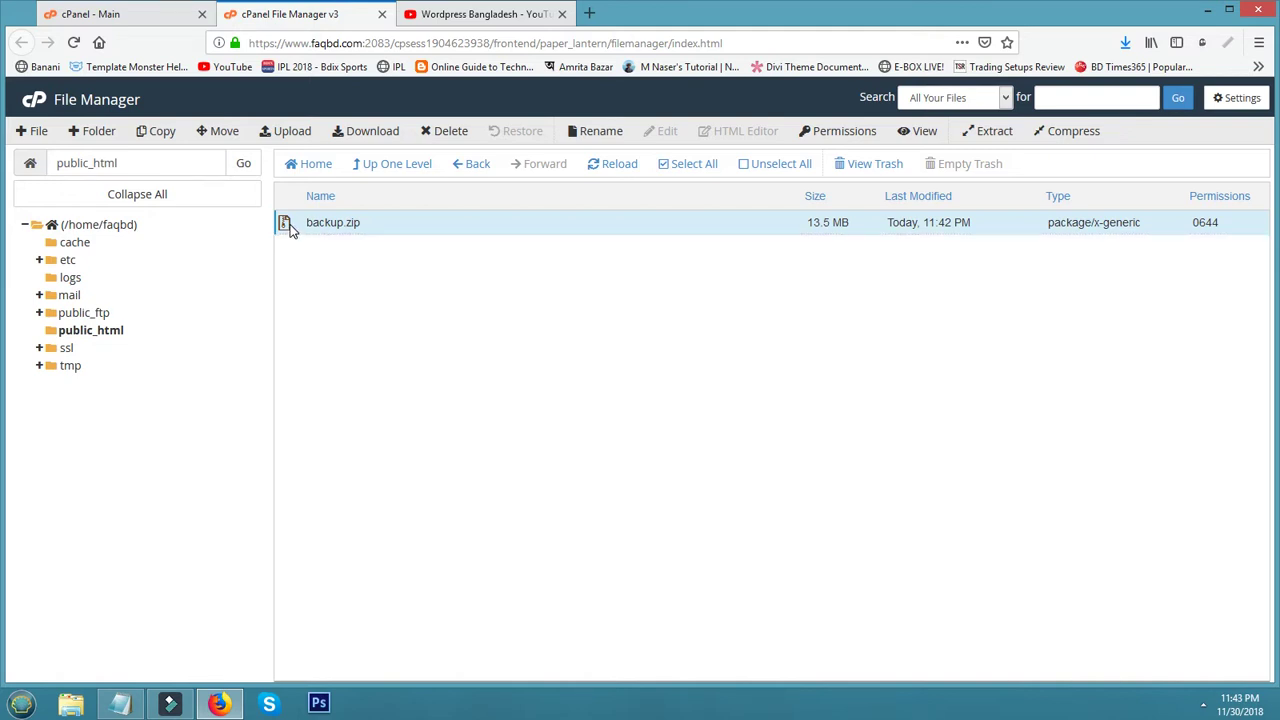
{"action": "left_click", "coordinate": [287, 225]}
{"action": "left_click", "coordinate": [287, 225]}
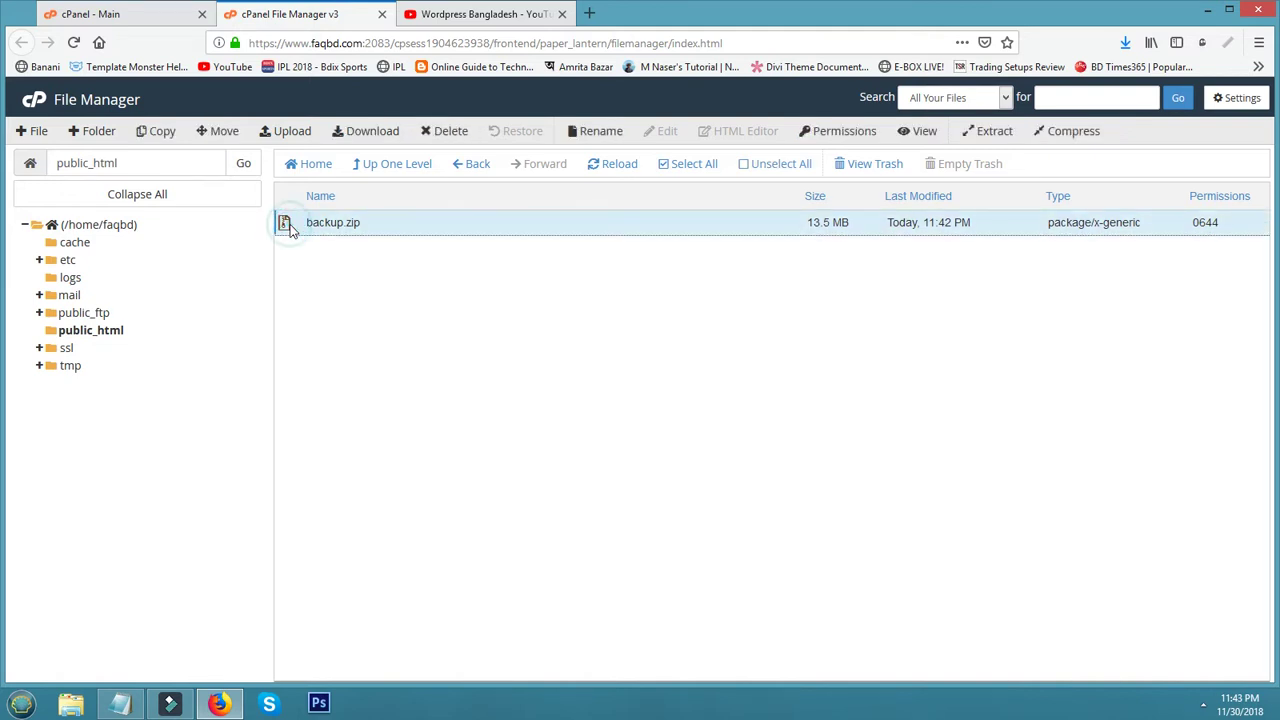
{"action": "left_click", "coordinate": [985, 132]}
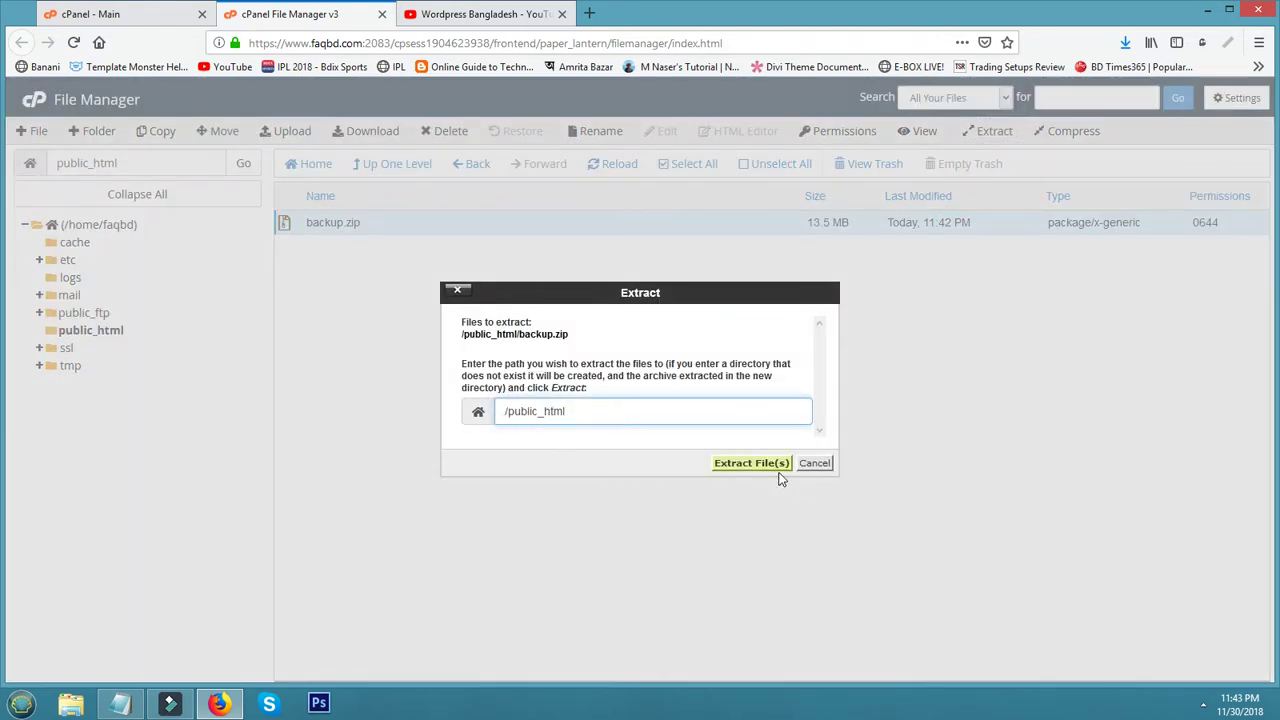
{"action": "left_click", "coordinate": [760, 466]}
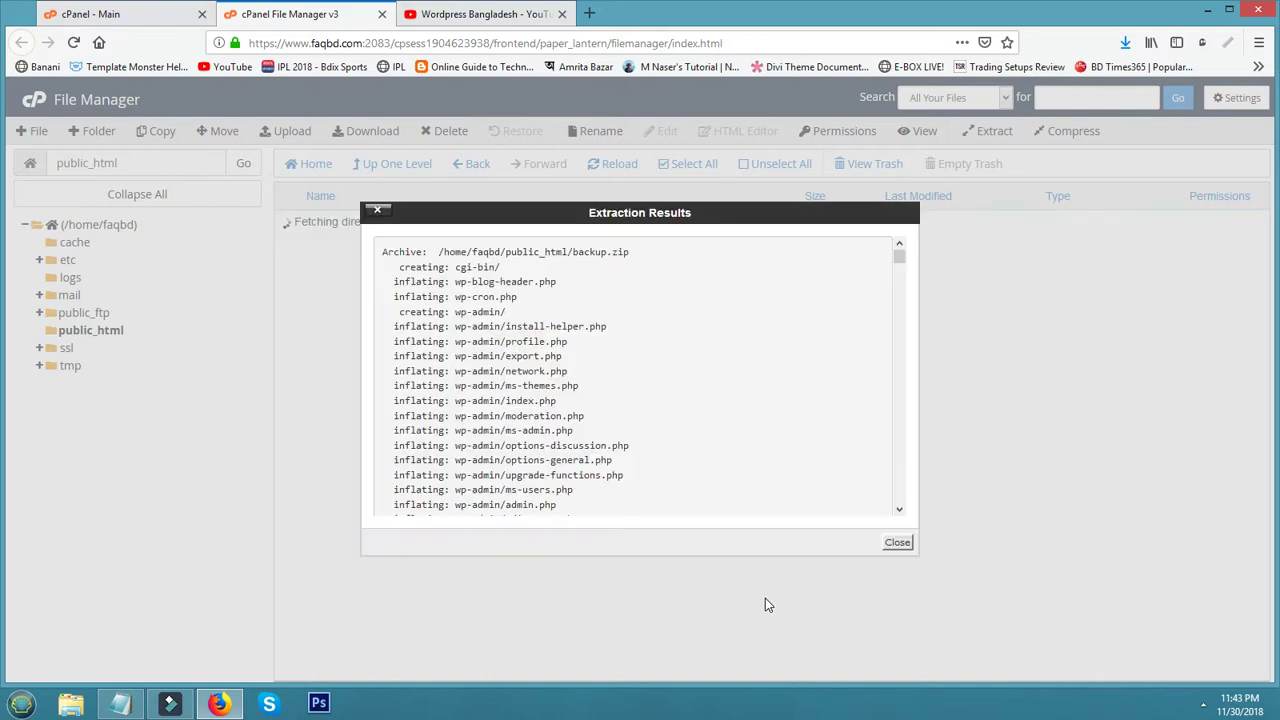
{"action": "left_click", "coordinate": [897, 545]}
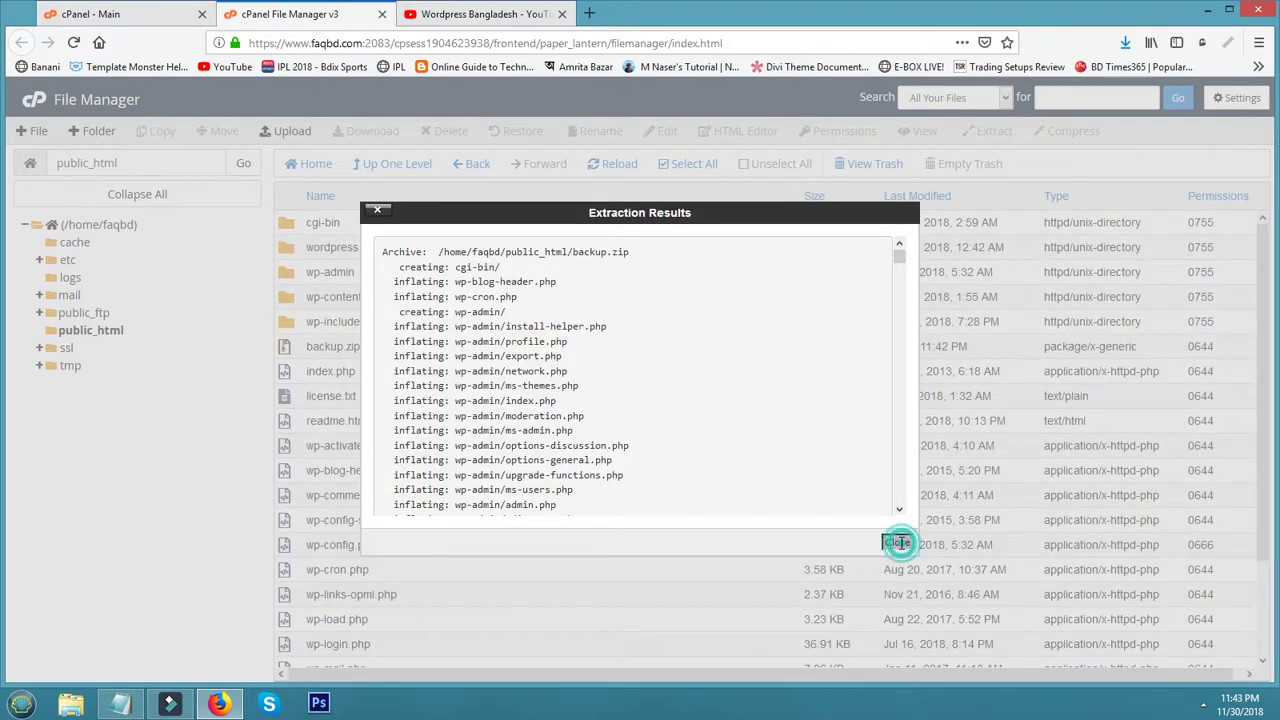
{"action": "scroll", "coordinate": [513, 410], "scroll_direction": "down", "scroll_amount": 1}
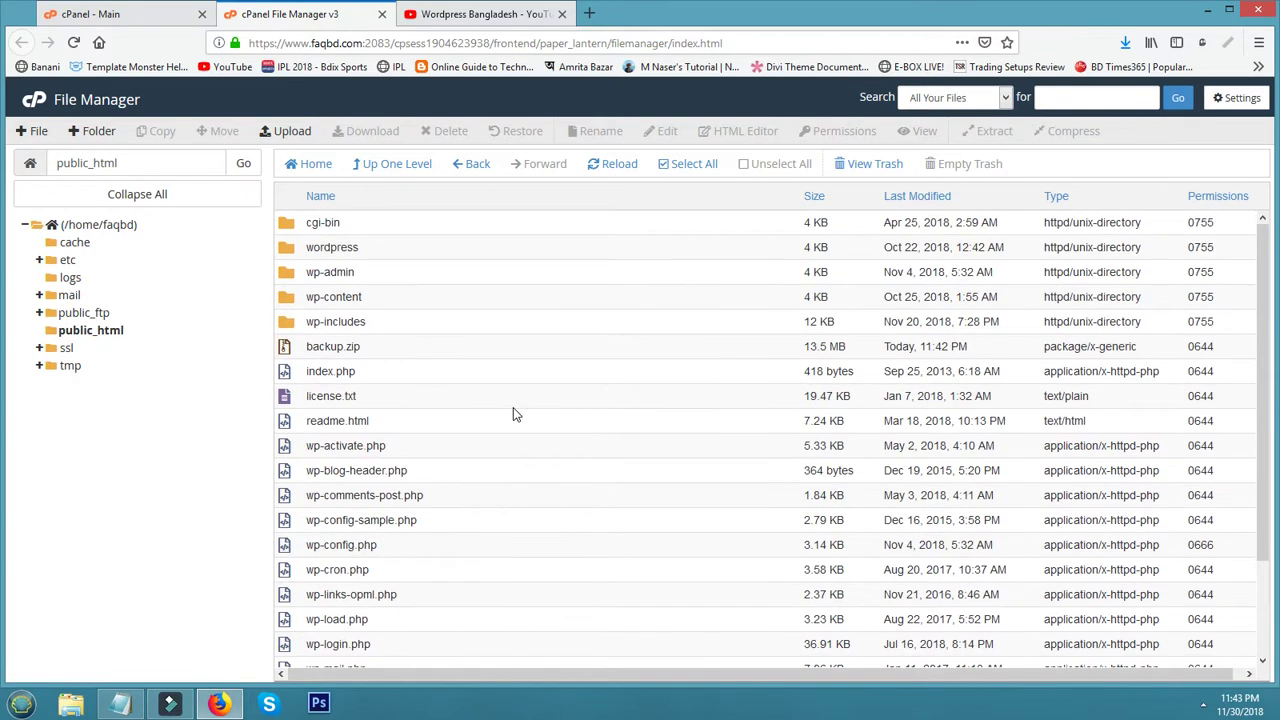
Step: Load faqbd.com in a new tab to confirm the site works, then return to File Manager
{"action": "left_click", "coordinate": [590, 17]}
{"action": "type", "text": "faqbd.com/"}
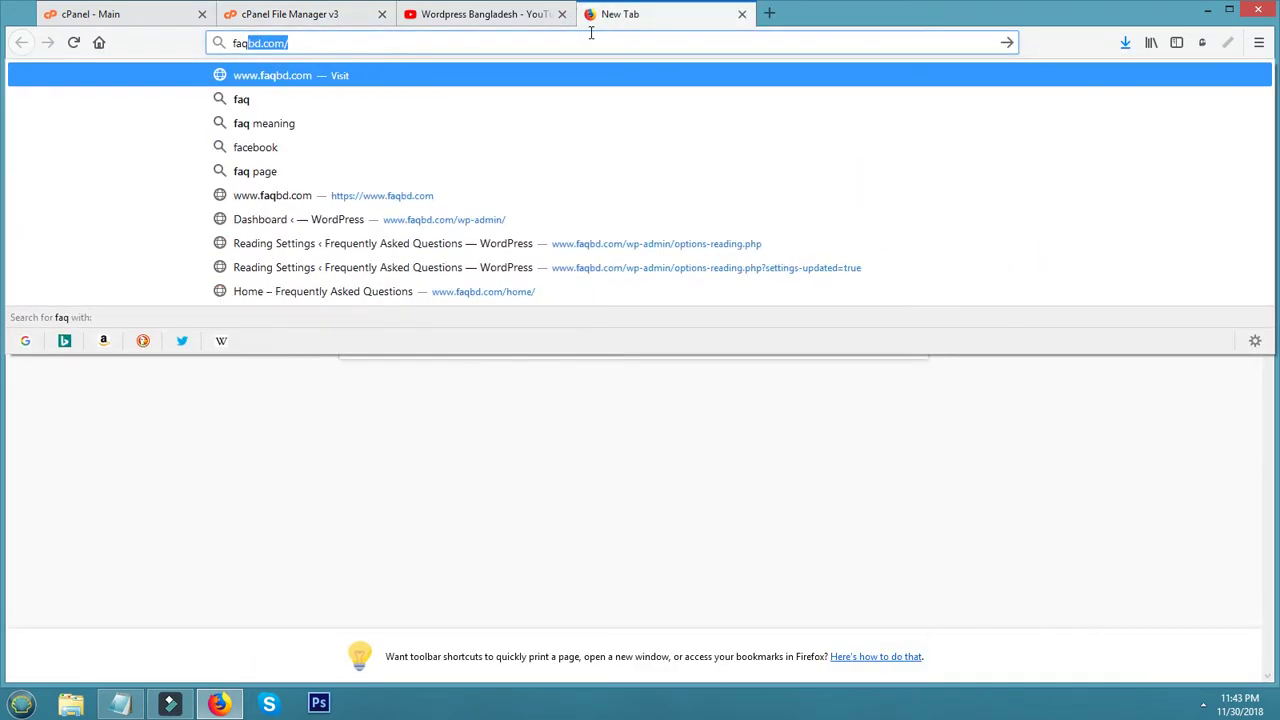
{"action": "key", "text": "Return"}
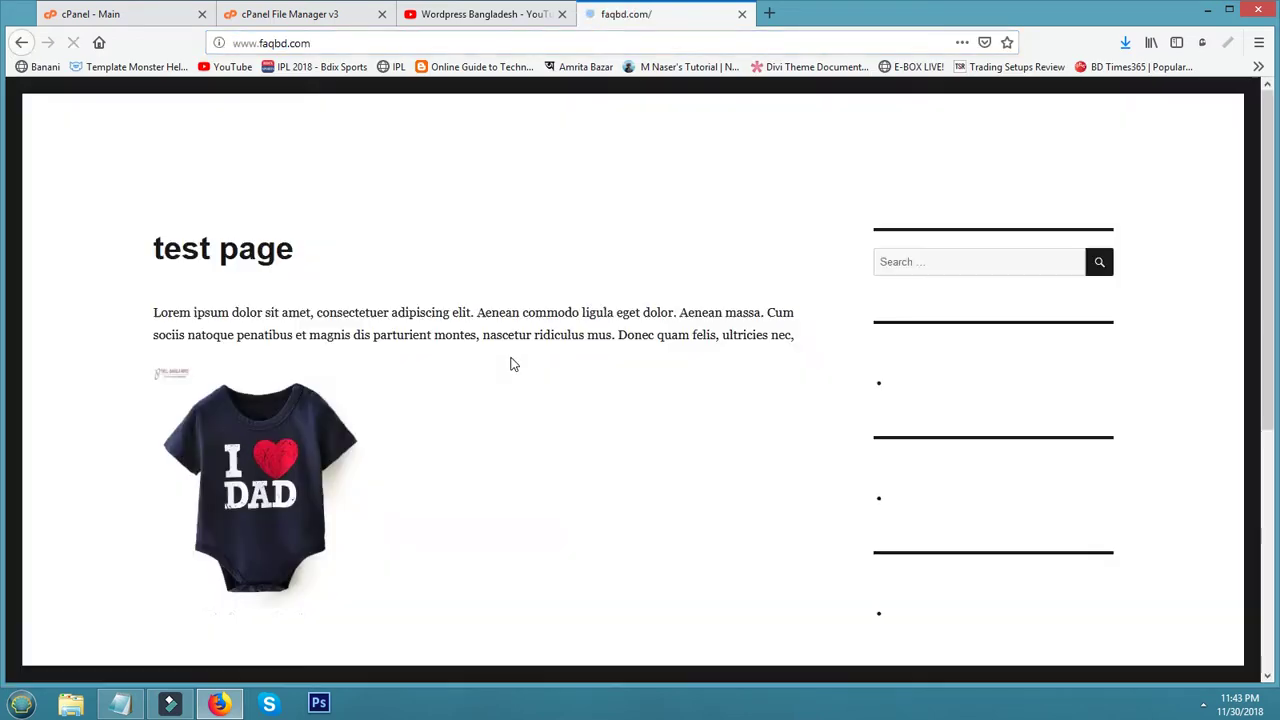
{"action": "scroll", "coordinate": [549, 400], "scroll_direction": "down", "scroll_amount": 2}
{"action": "scroll", "coordinate": [565, 403], "scroll_direction": "down", "scroll_amount": 5}
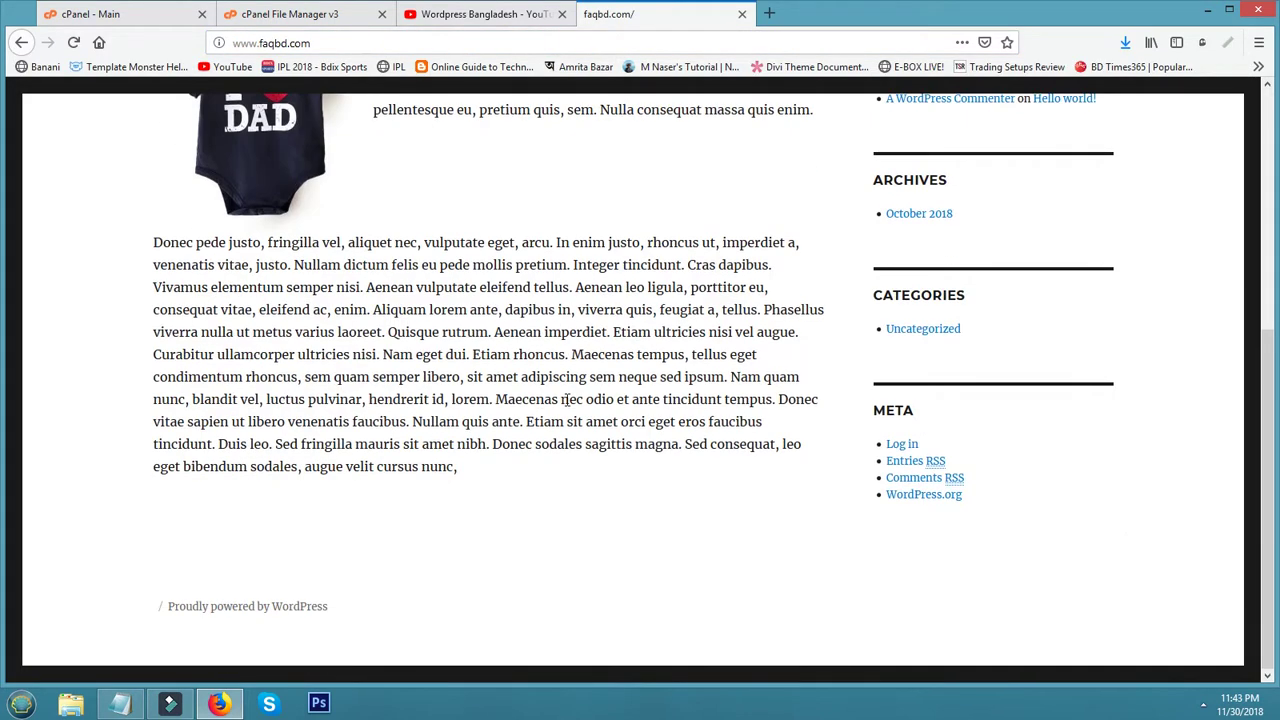
{"action": "left_click", "coordinate": [262, 16]}
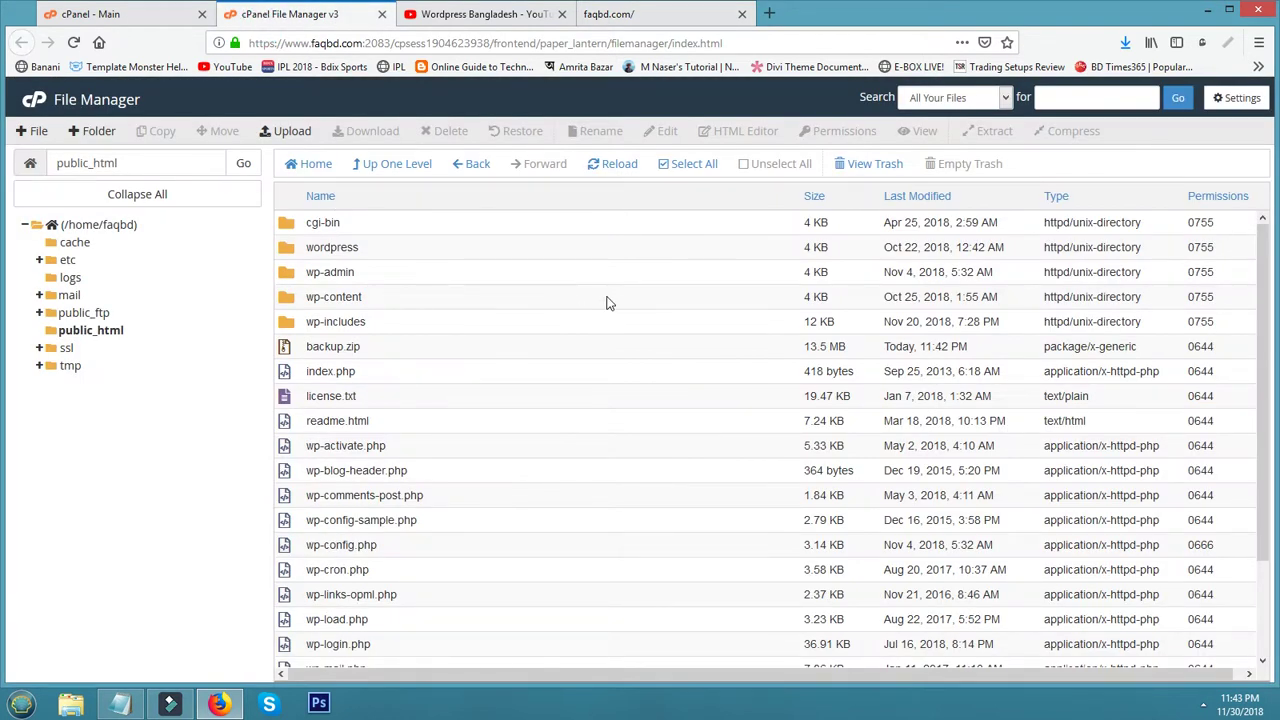
Step: Bring the 'How to compress or zip files in cPanel' Notepad note forward and move it lower
{"action": "left_click", "coordinate": [120, 703]}
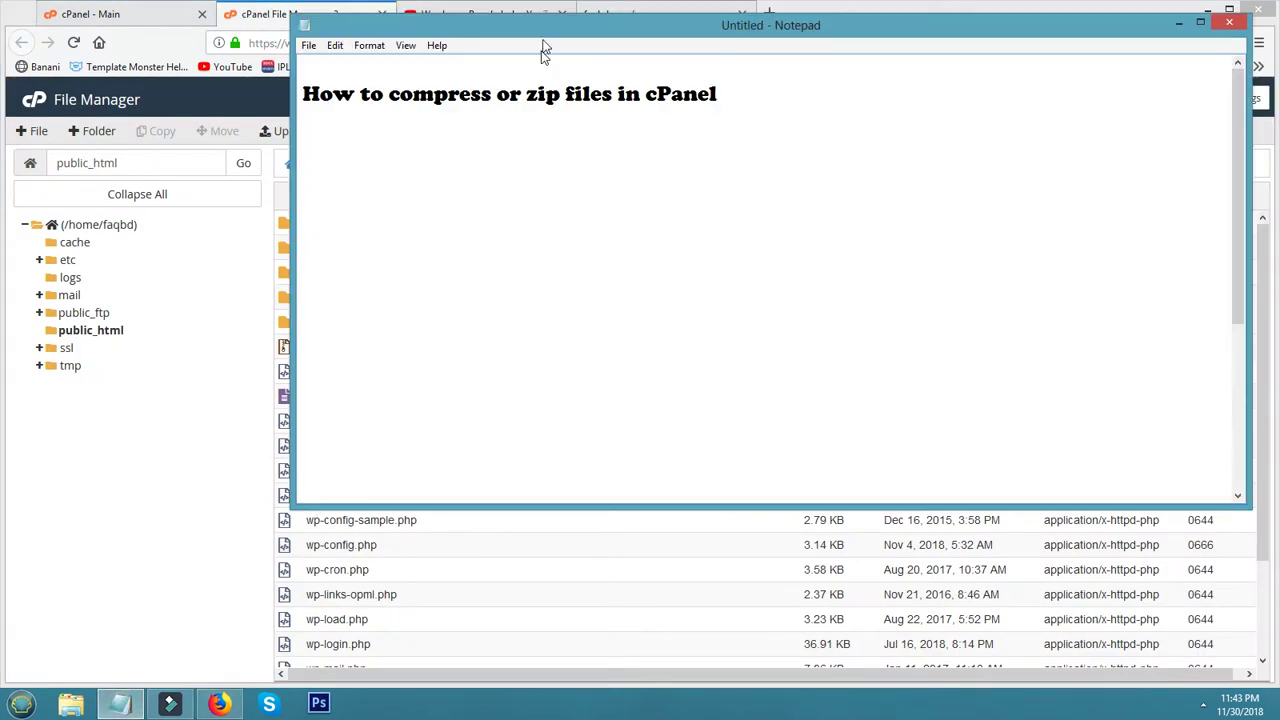
{"action": "left_click_drag", "start_coordinate": [544, 24], "coordinate": [517, 345]}
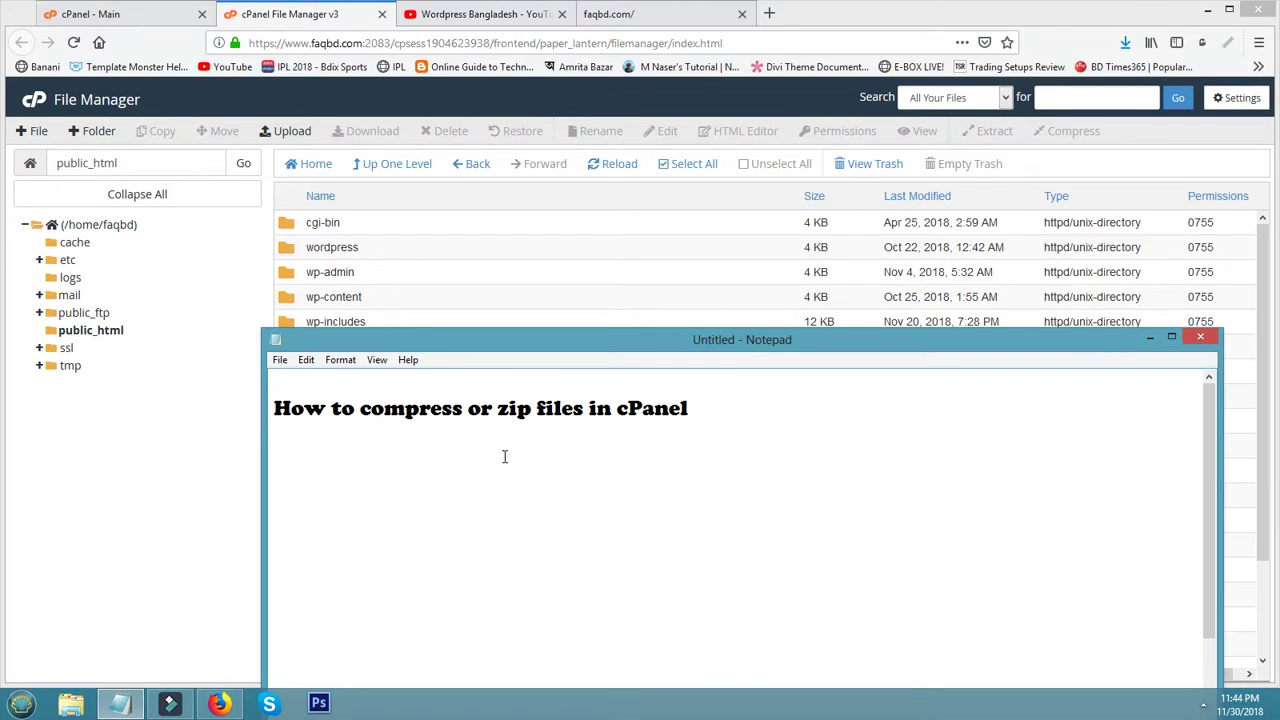